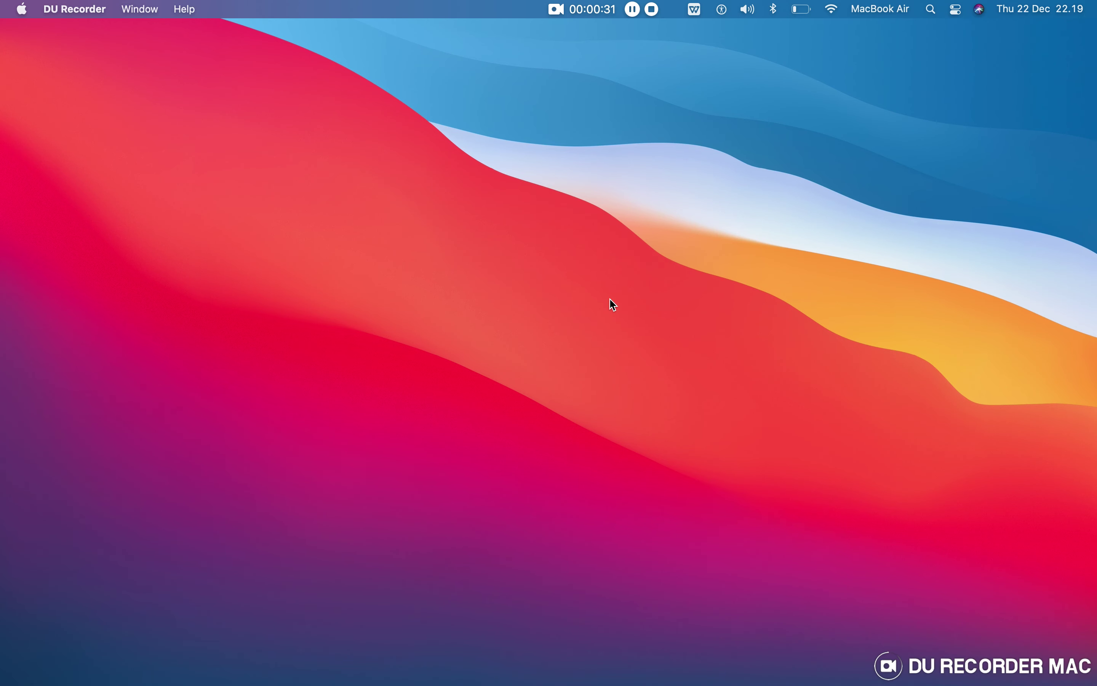
# - Switch to WPS Office and examine the weekly lesson plan, assessment aspects and final grade format tables in CPL Ganjil 2022.docx
pyautogui.moveTo(567, 631)
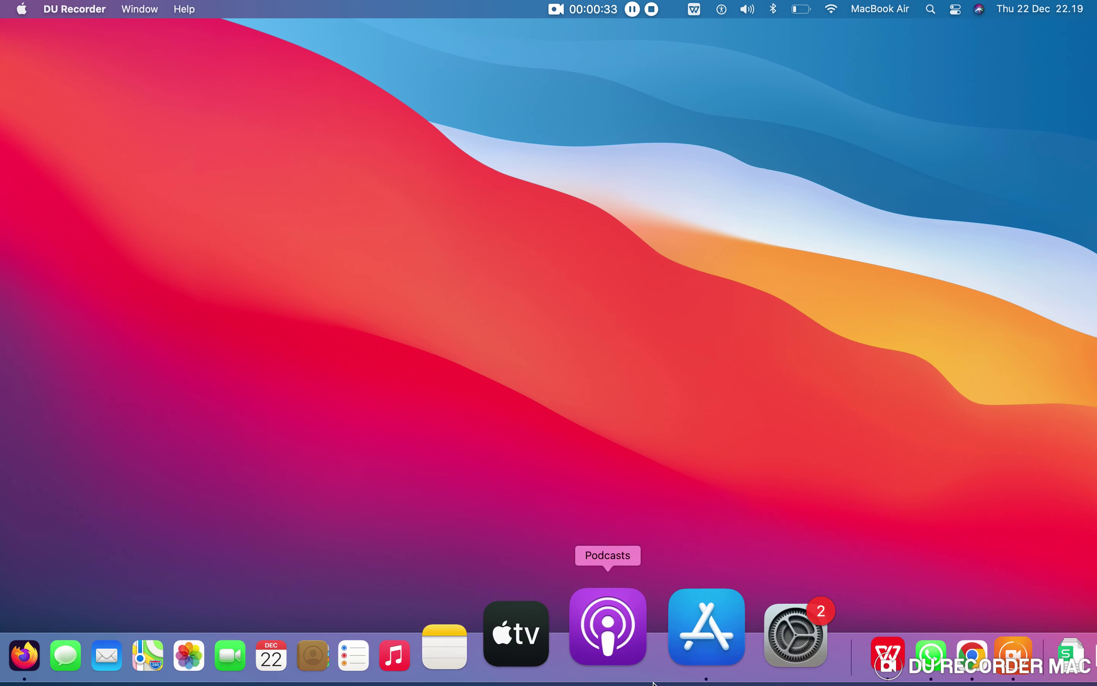
pyautogui.click(778, 664)
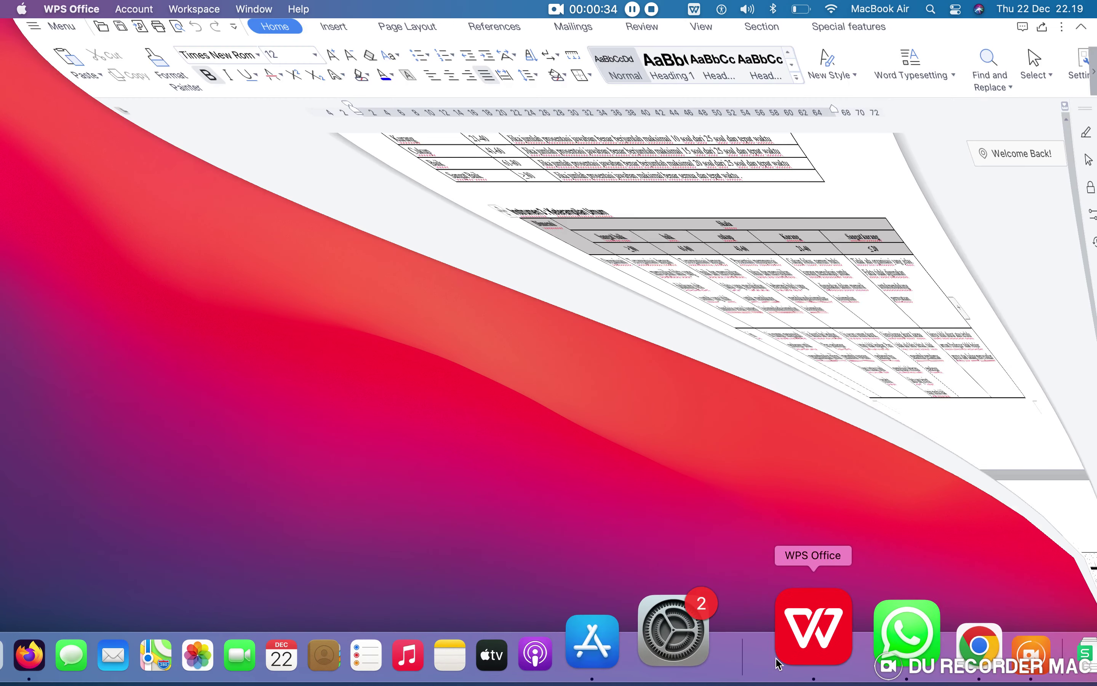
pyautogui.scroll(10, 546, 456)
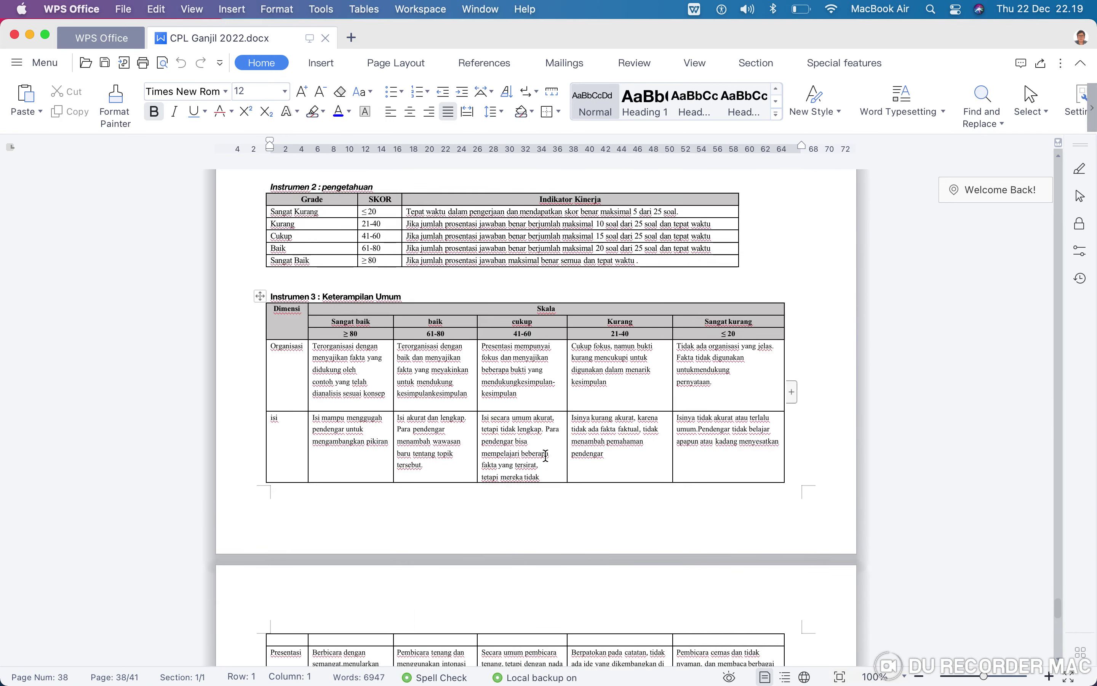
pyautogui.scroll(10, 546, 455)
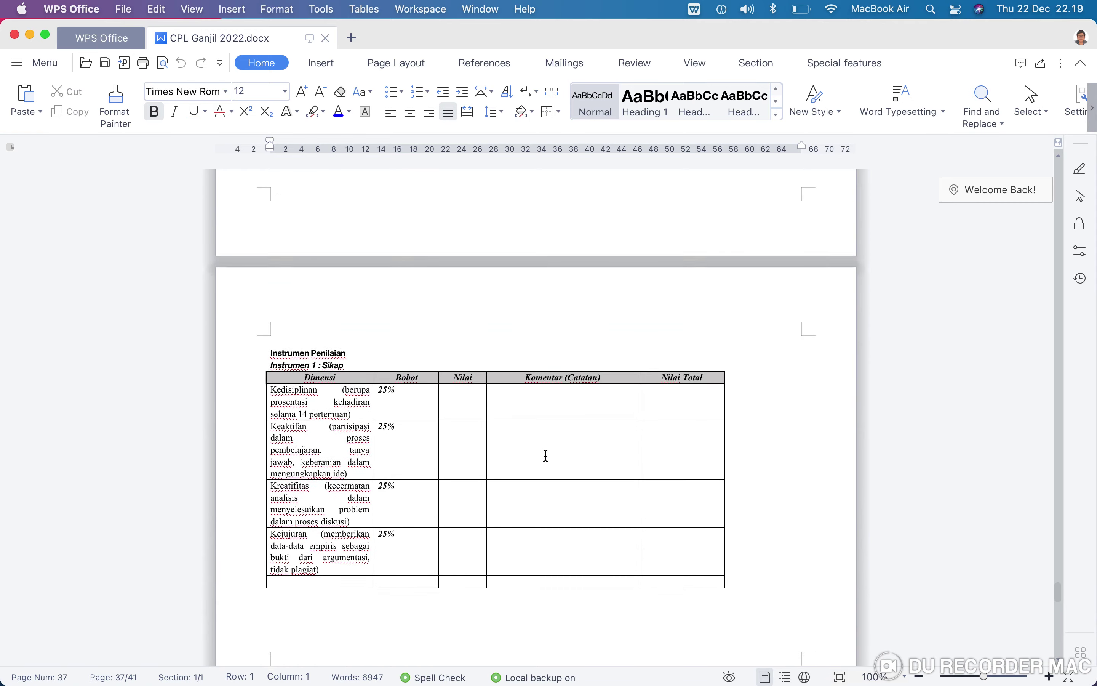
pyautogui.scroll(15, 546, 455)
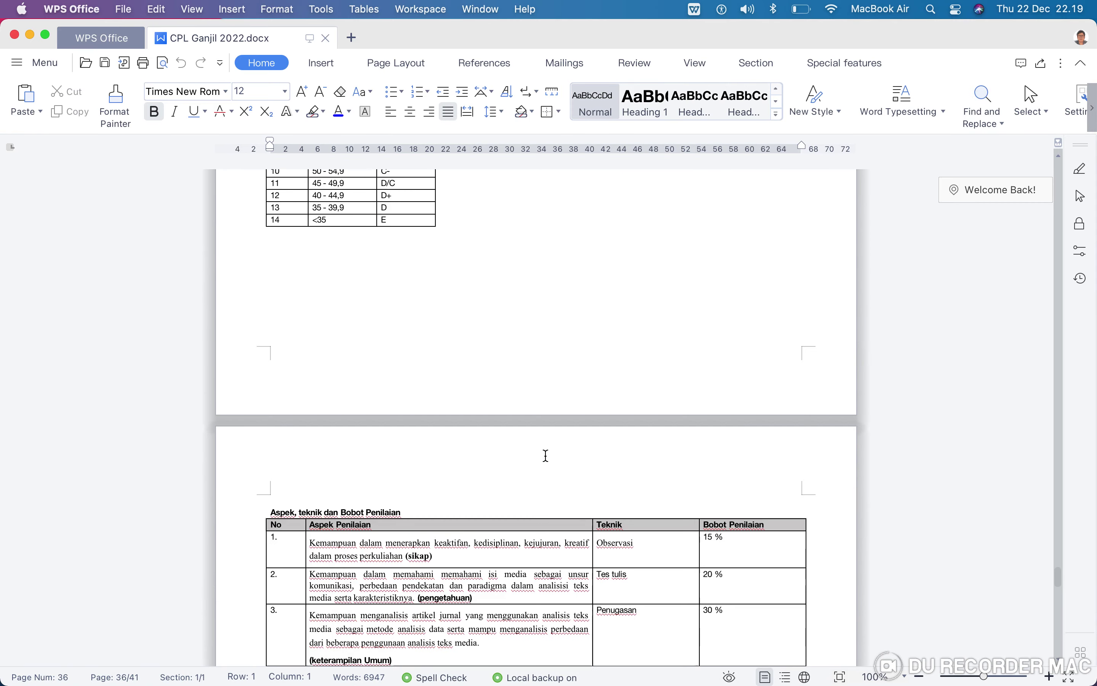
pyautogui.scroll(15, 546, 455)
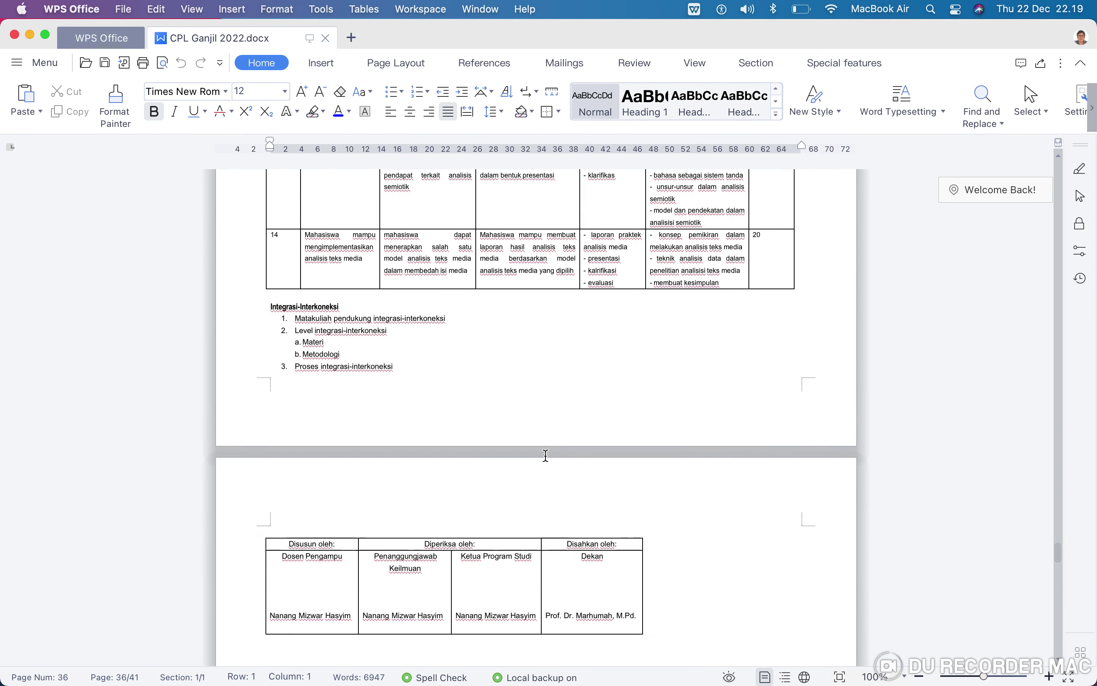
pyautogui.scroll(15, 546, 455)
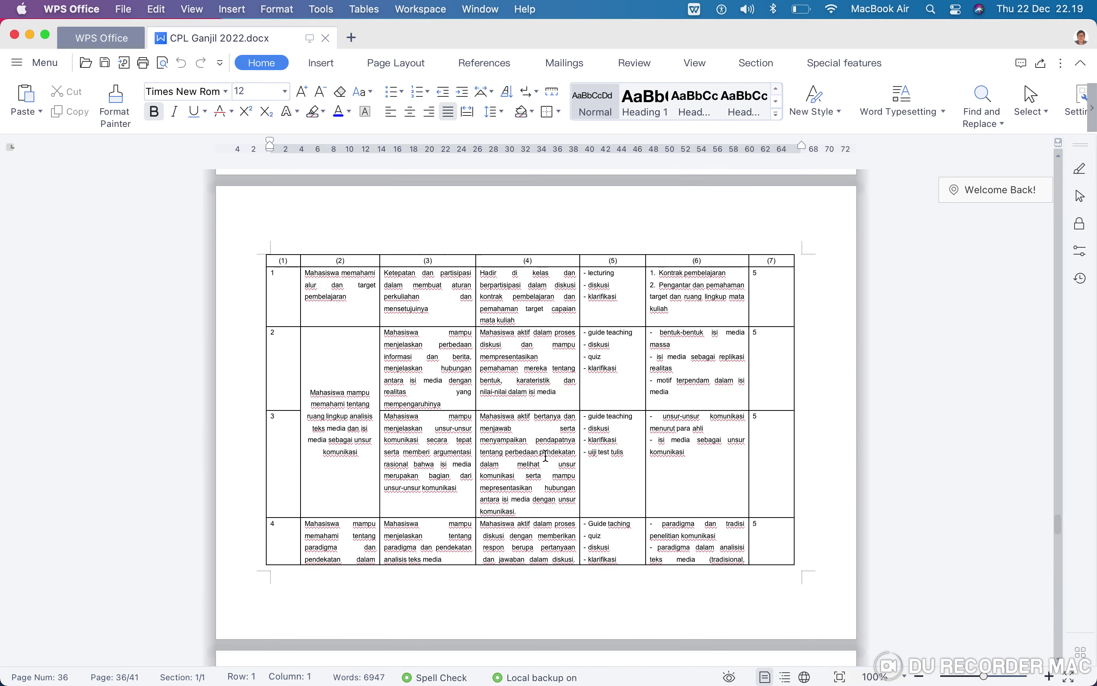
pyautogui.scroll(-15, 546, 455)
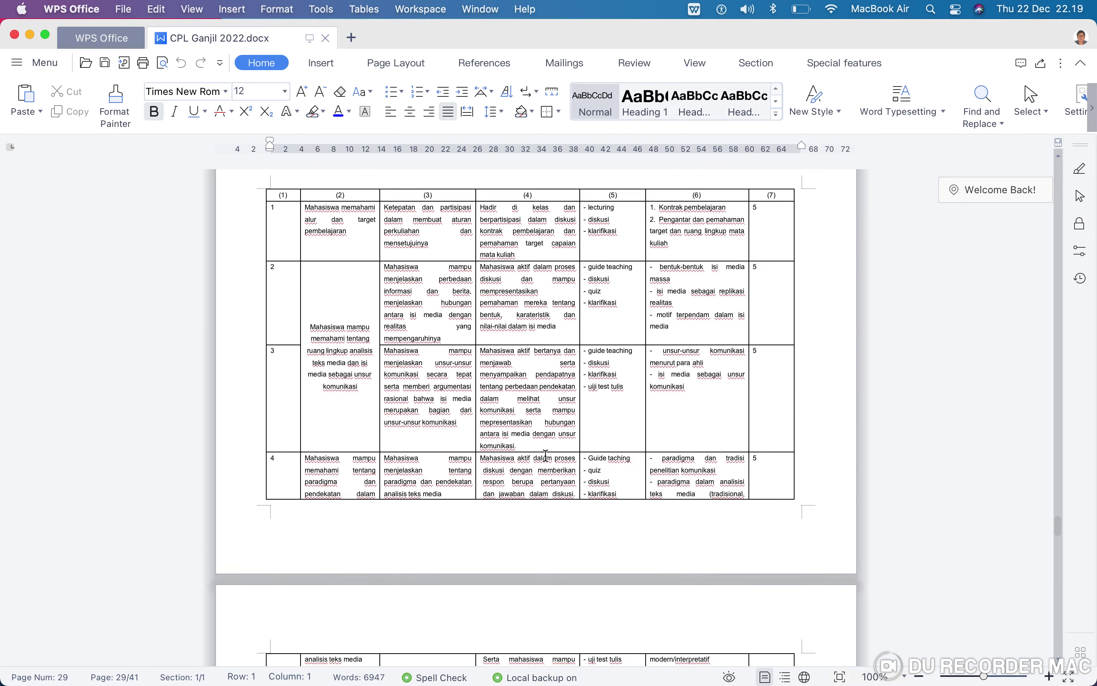
pyautogui.scroll(-10, 543, 455)
pyautogui.scroll(8, 543, 456)
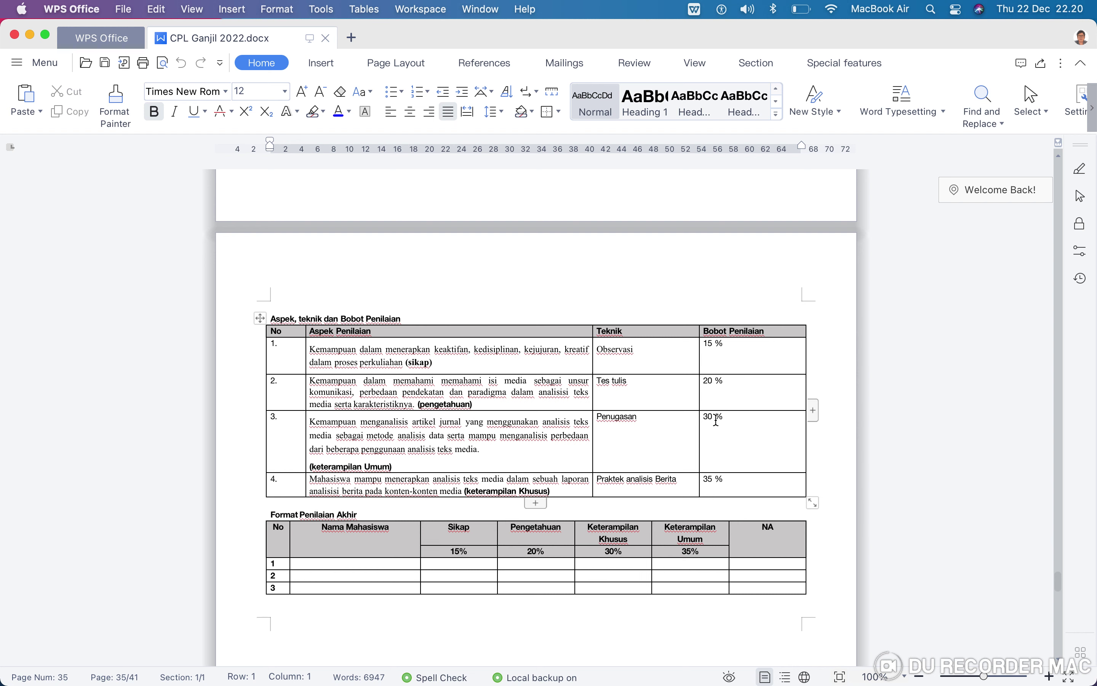
pyautogui.scroll(-3, 478, 458)
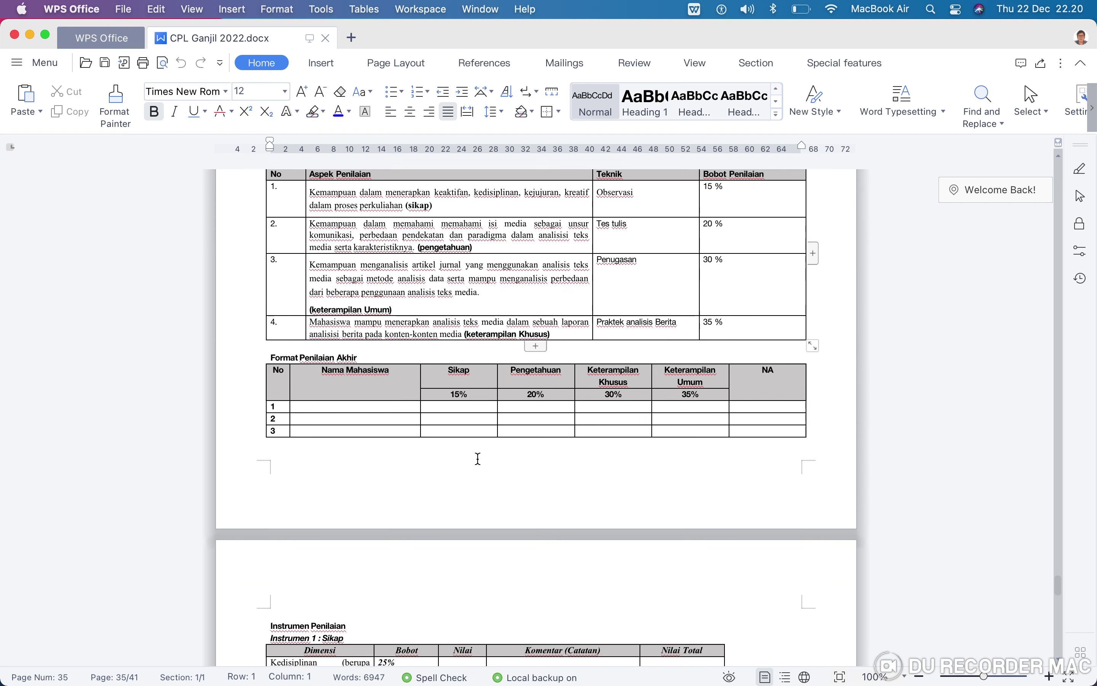
pyautogui.scroll(3, 478, 458)
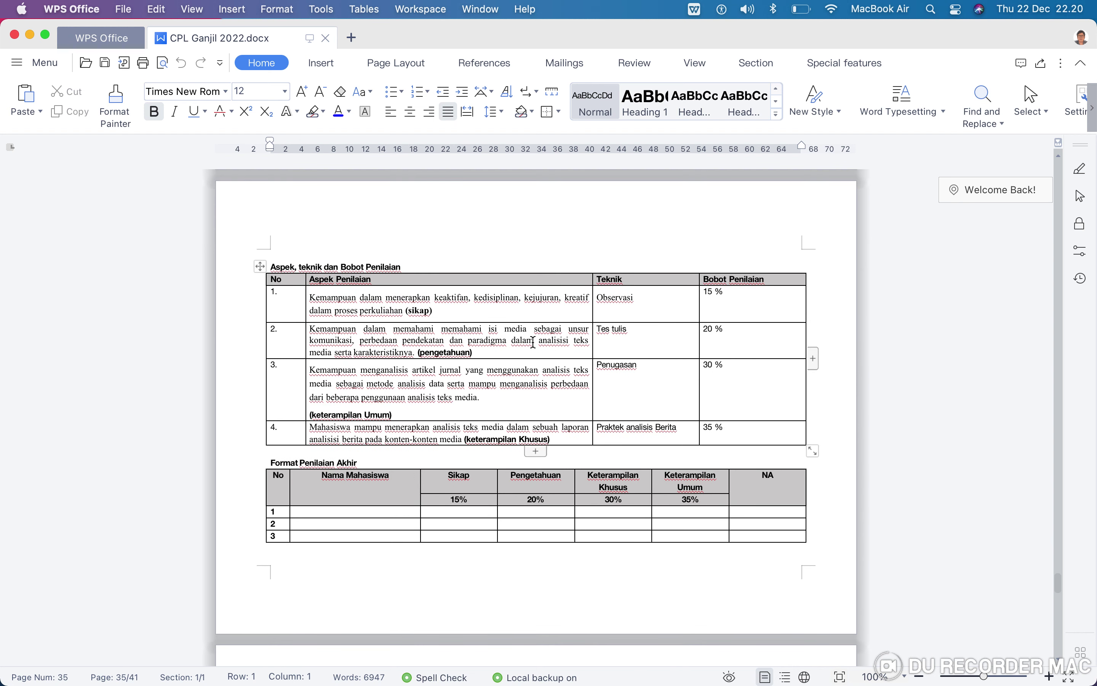
# - Examine the assessment instruments for Sikap, Pengetahuan and Keterampilan Umum that follow the final grade format table
pyautogui.scroll(-7, 530, 419)
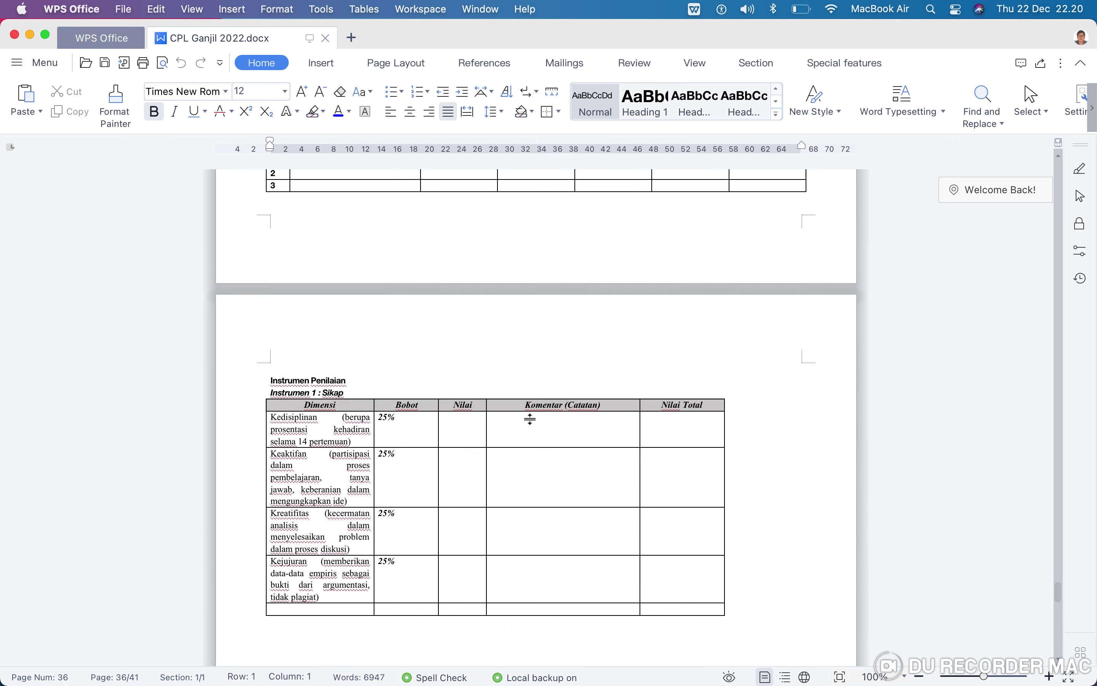
pyautogui.scroll(-3, 530, 419)
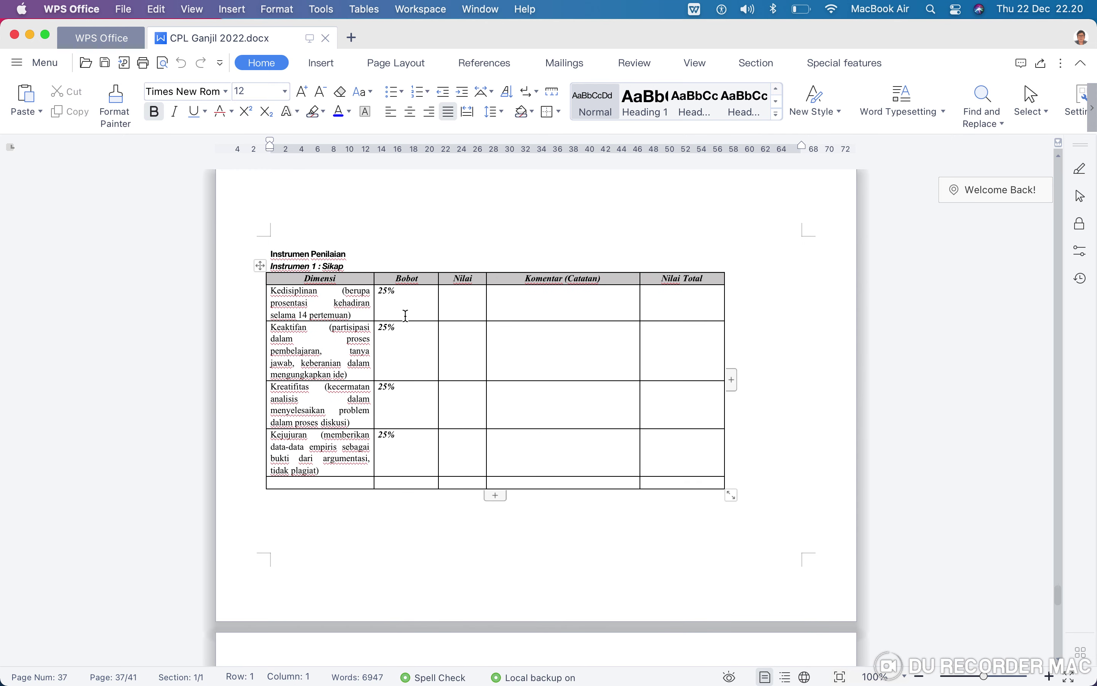
pyautogui.scroll(-1, 355, 466)
pyautogui.scroll(-10, 355, 467)
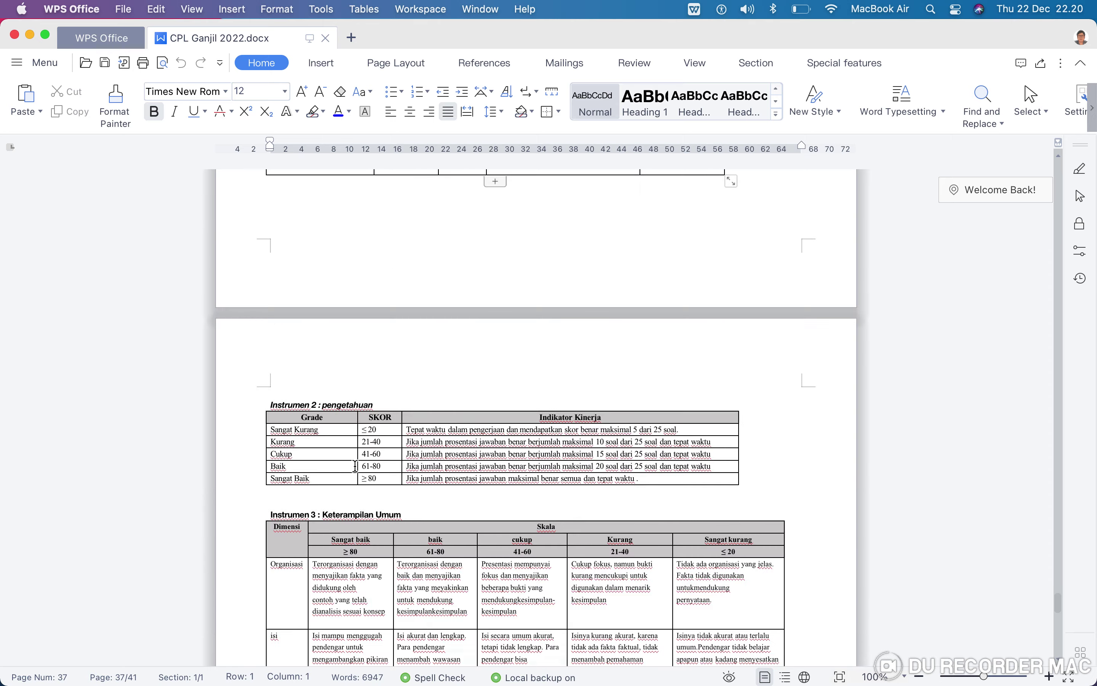
pyautogui.scroll(10, 355, 466)
pyautogui.scroll(-8, 356, 467)
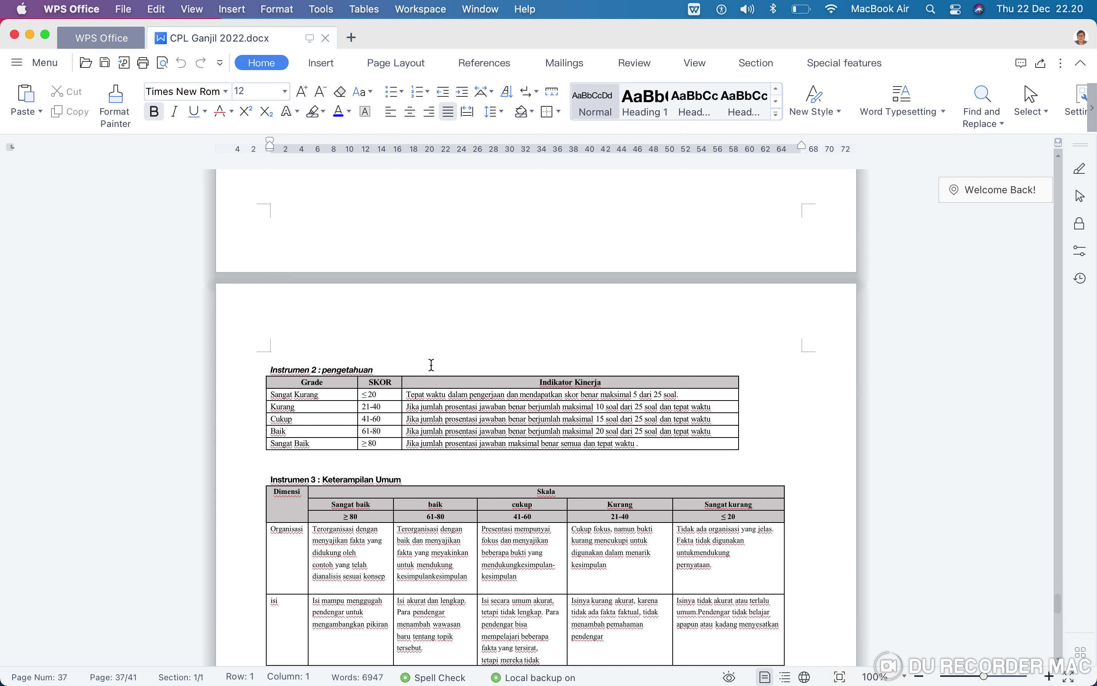
pyautogui.scroll(-6, 431, 364)
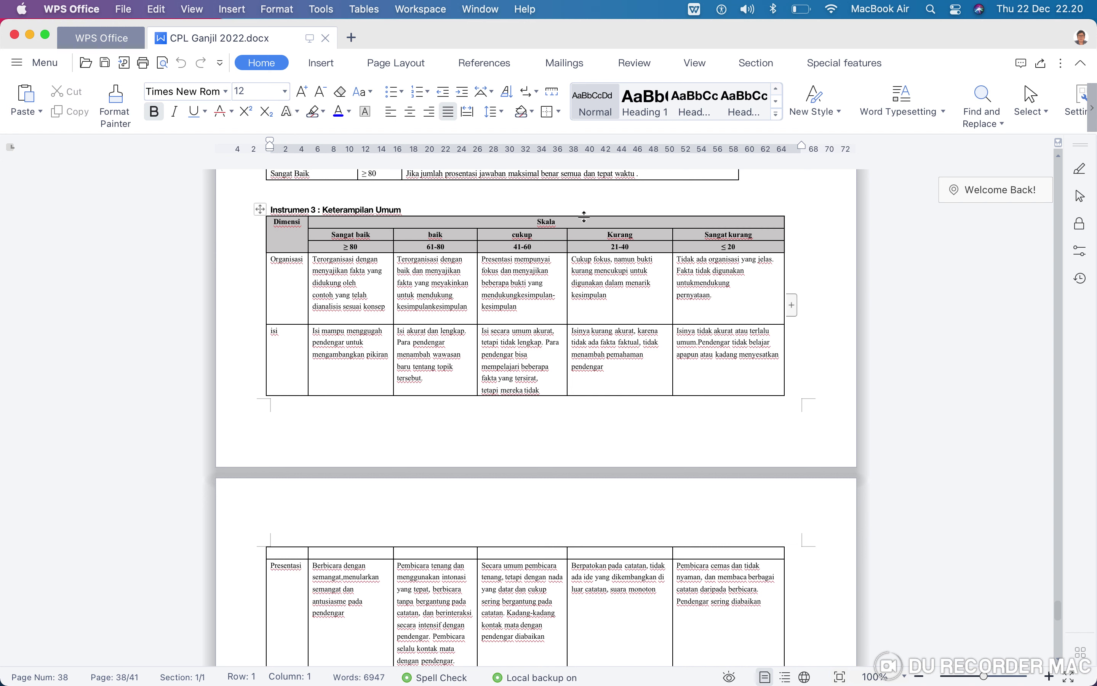
pyautogui.scroll(-3, 444, 402)
pyautogui.scroll(2, 444, 403)
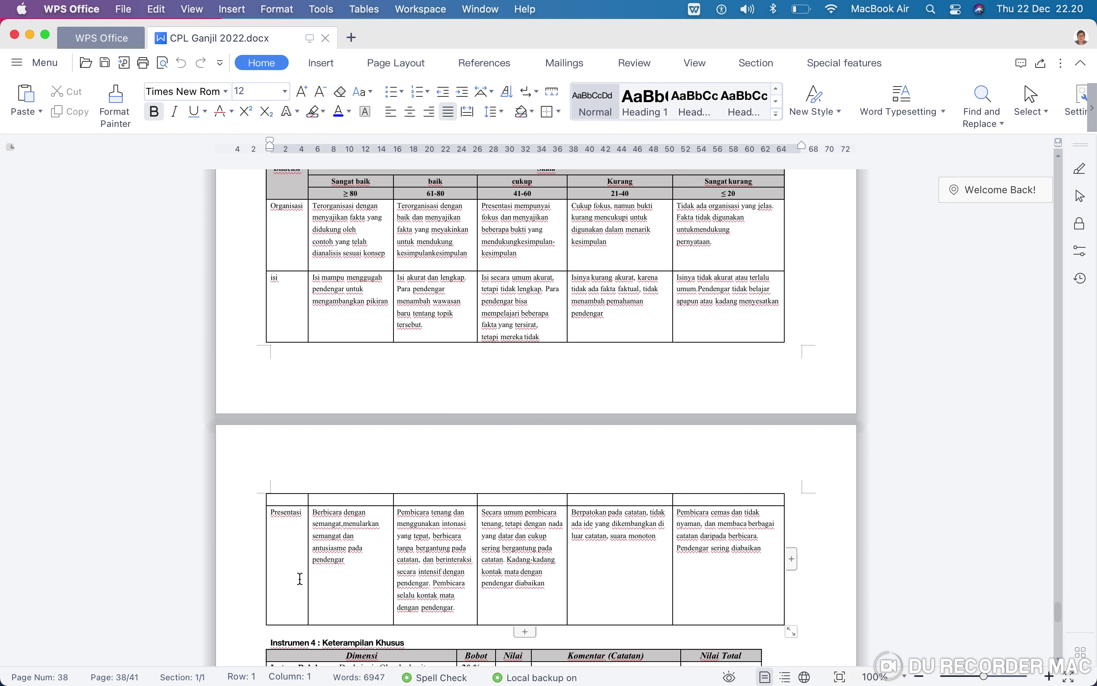
# - Review Instrumen 4 Keterampilan Khusus and the Peraturan Perkuliahan, and return to the table of assessment aspects, techniques and weights
pyautogui.scroll(-6, 423, 547)
pyautogui.scroll(-4, 422, 547)
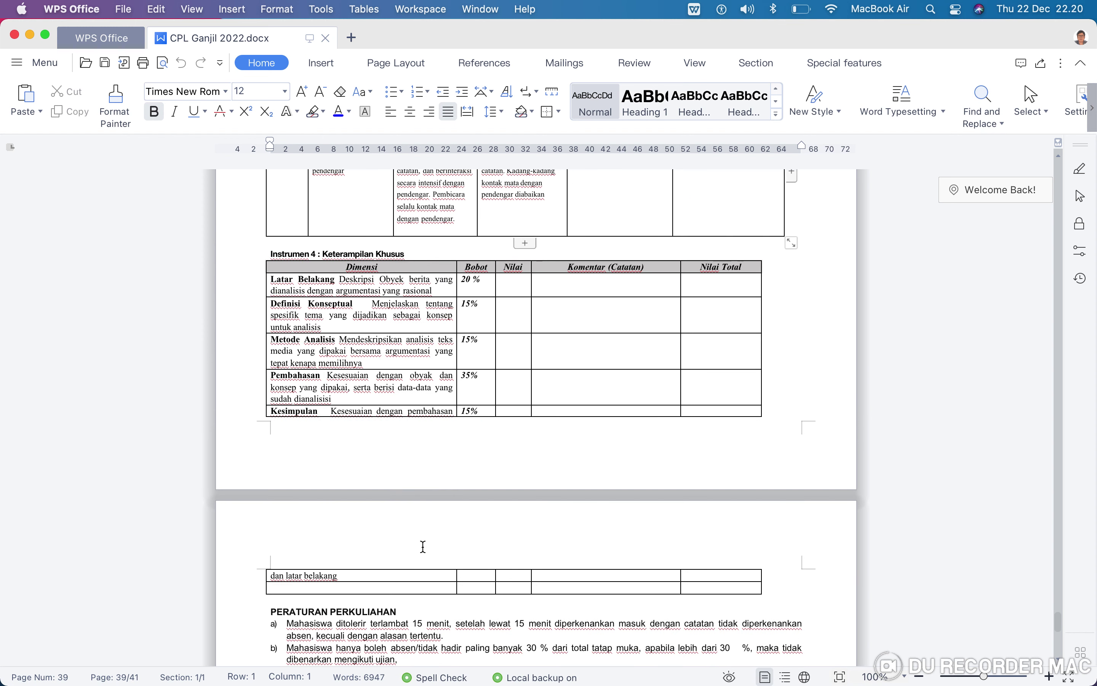
pyautogui.scroll(2, 423, 547)
pyautogui.scroll(1, 423, 547)
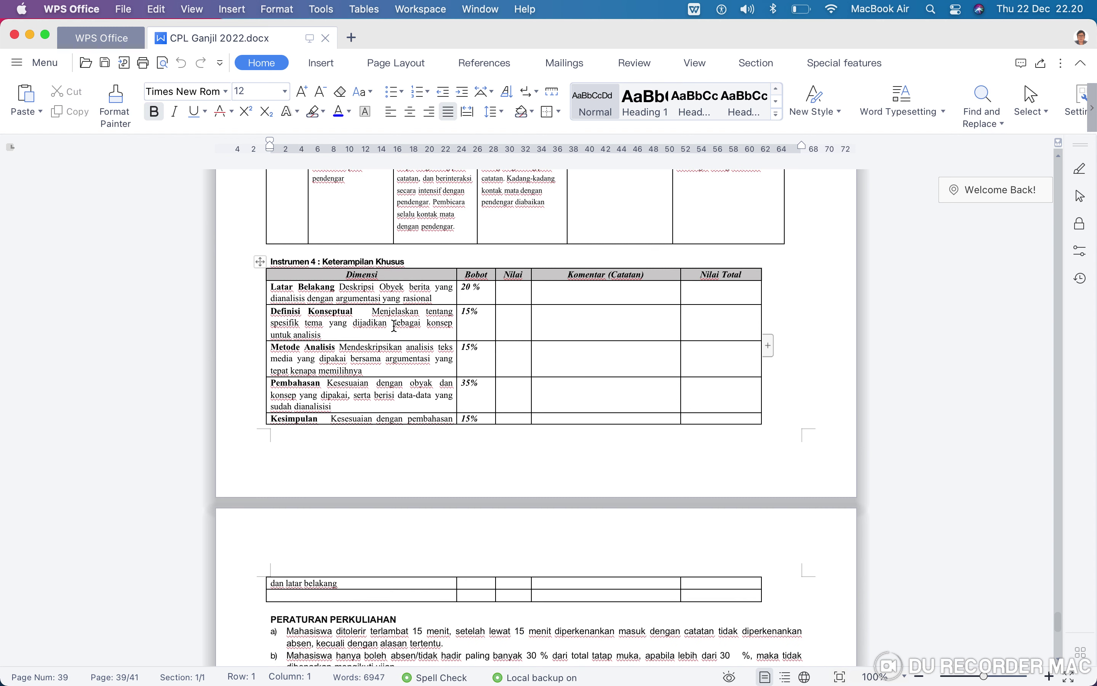
pyautogui.scroll(-6, 382, 452)
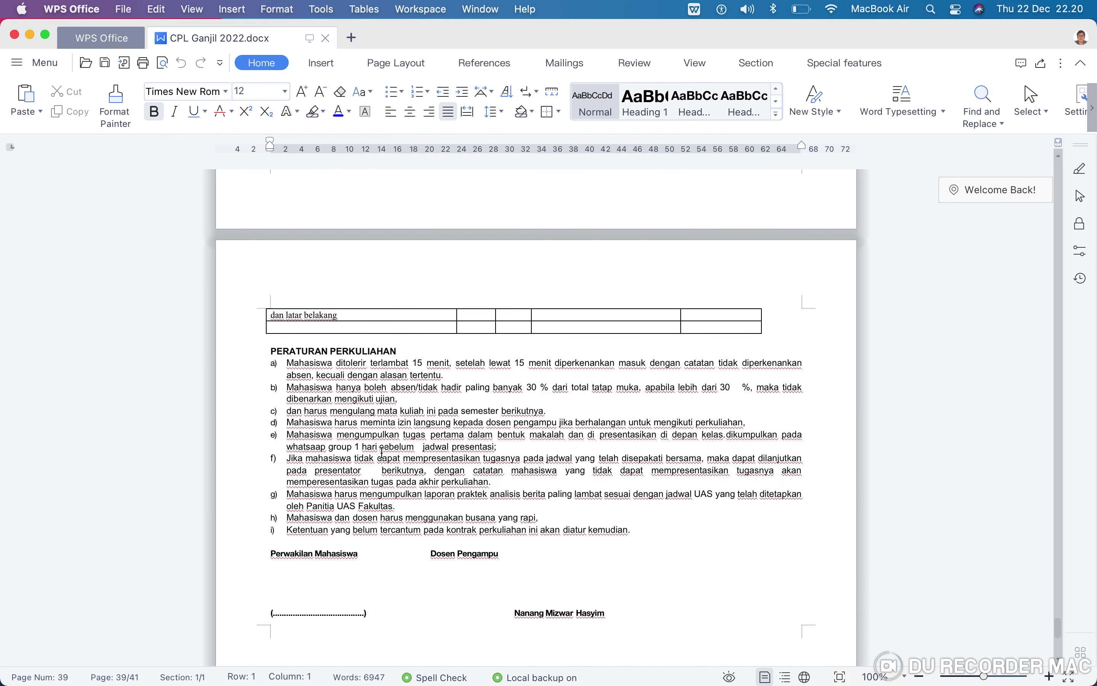
pyautogui.scroll(15, 382, 452)
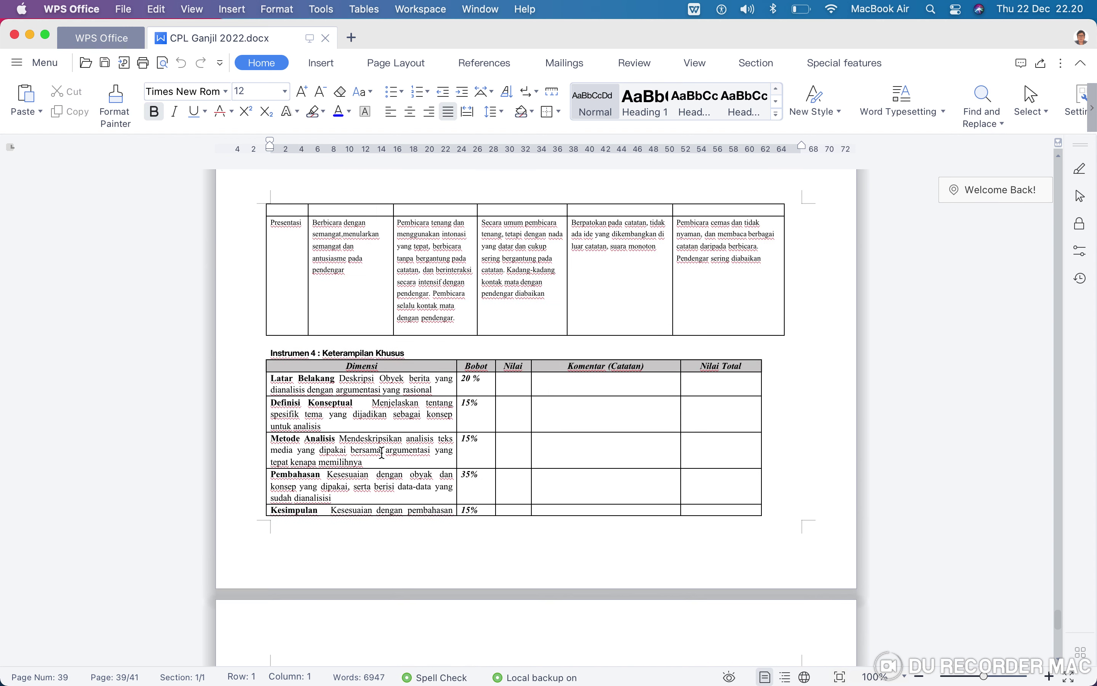
pyautogui.scroll(12, 382, 452)
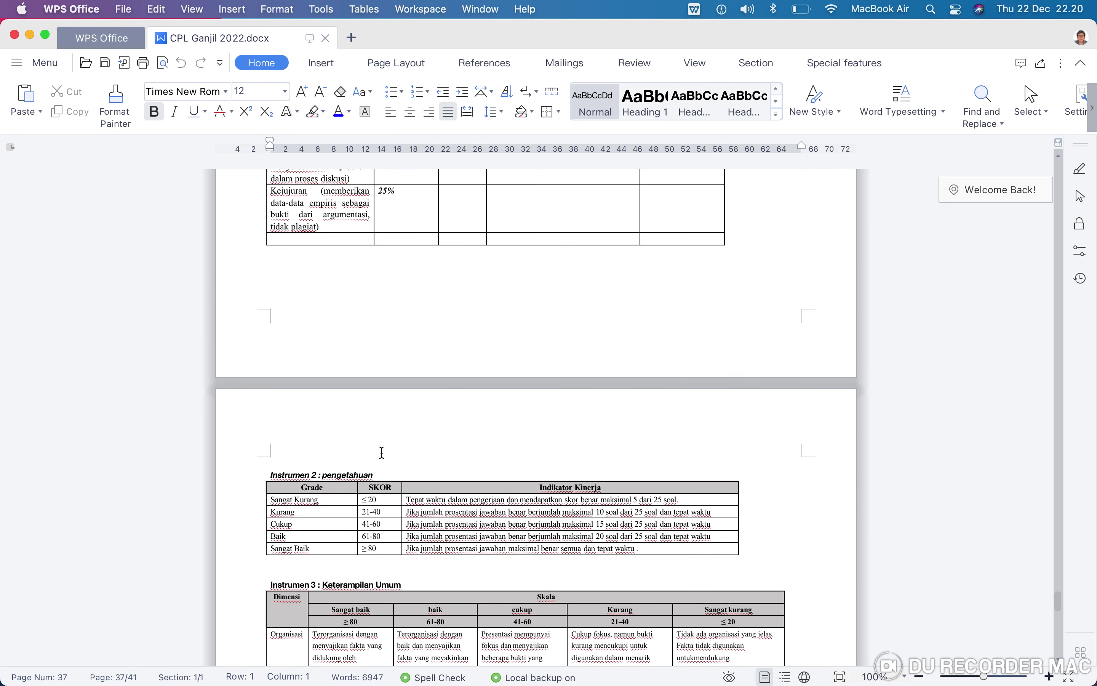
pyautogui.scroll(10, 382, 452)
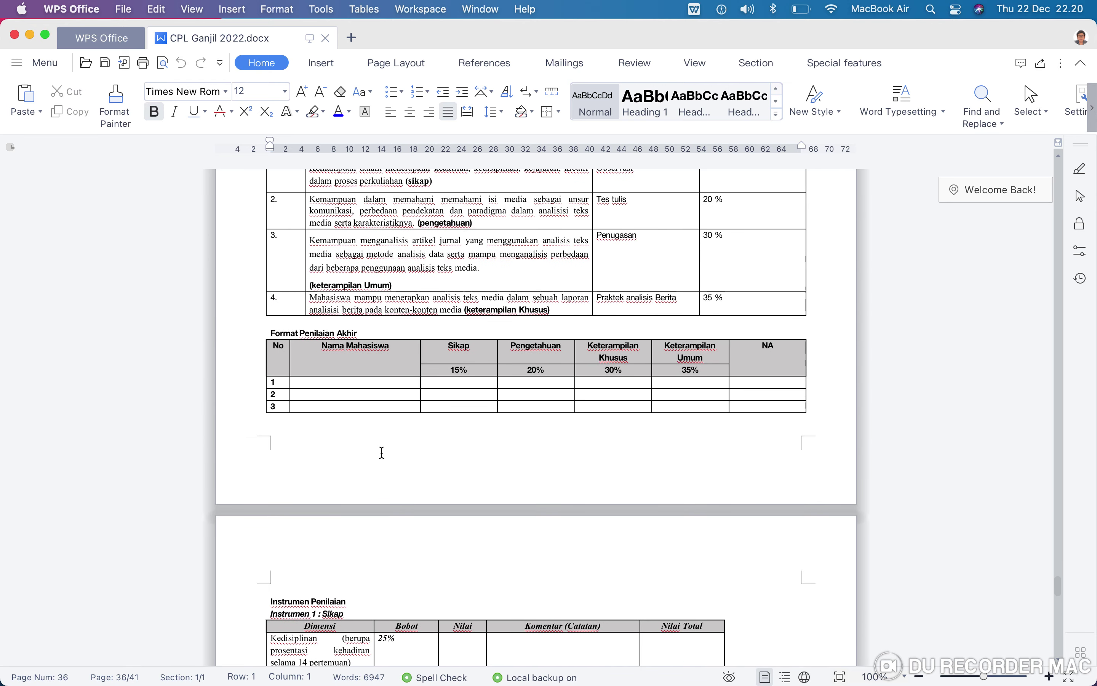
pyautogui.scroll(10, 382, 452)
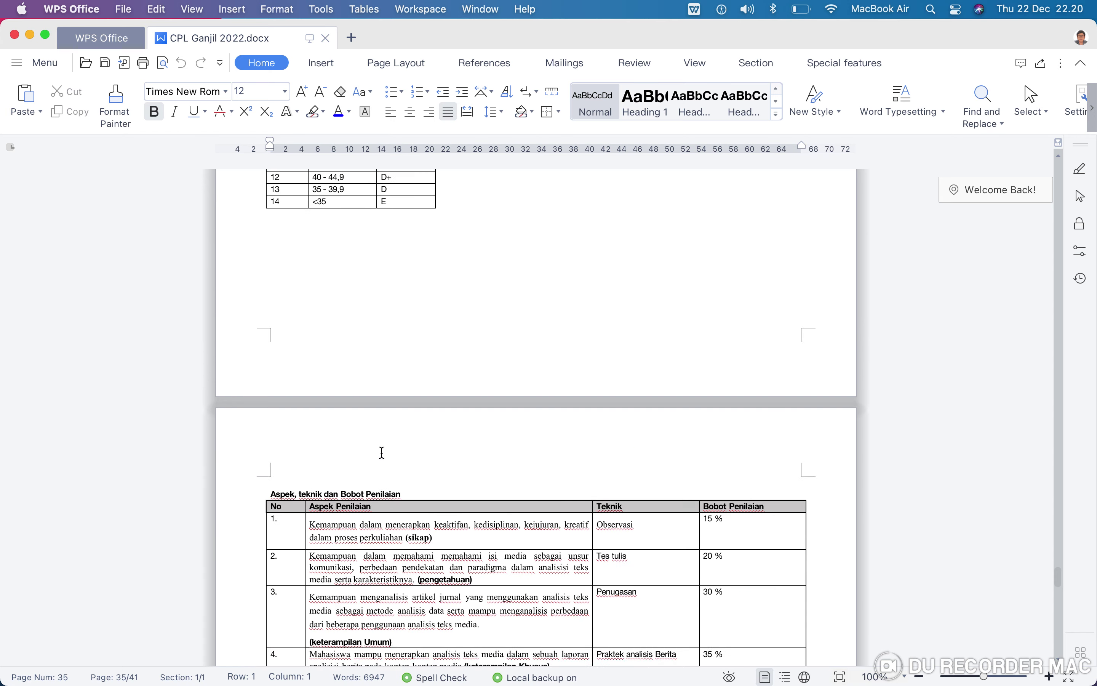
pyautogui.scroll(-5, 382, 452)
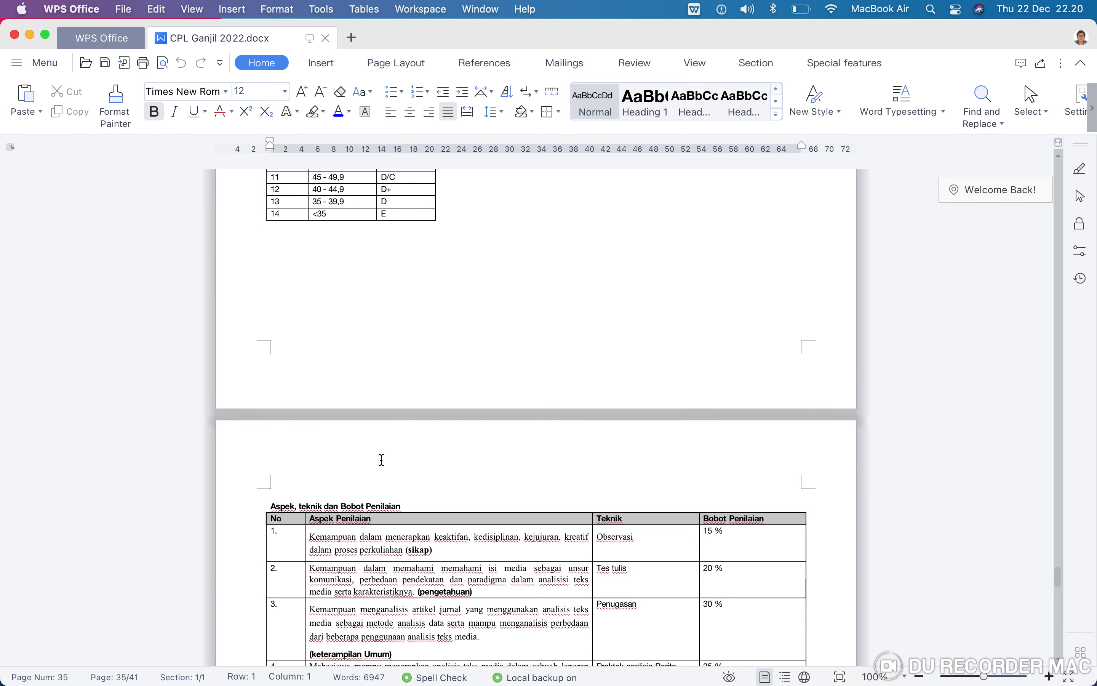
# - Switch to Chrome and open the Isi Nilai MK Dosen page of the Sistem Informasi Akademik
pyautogui.moveTo(344, 653)
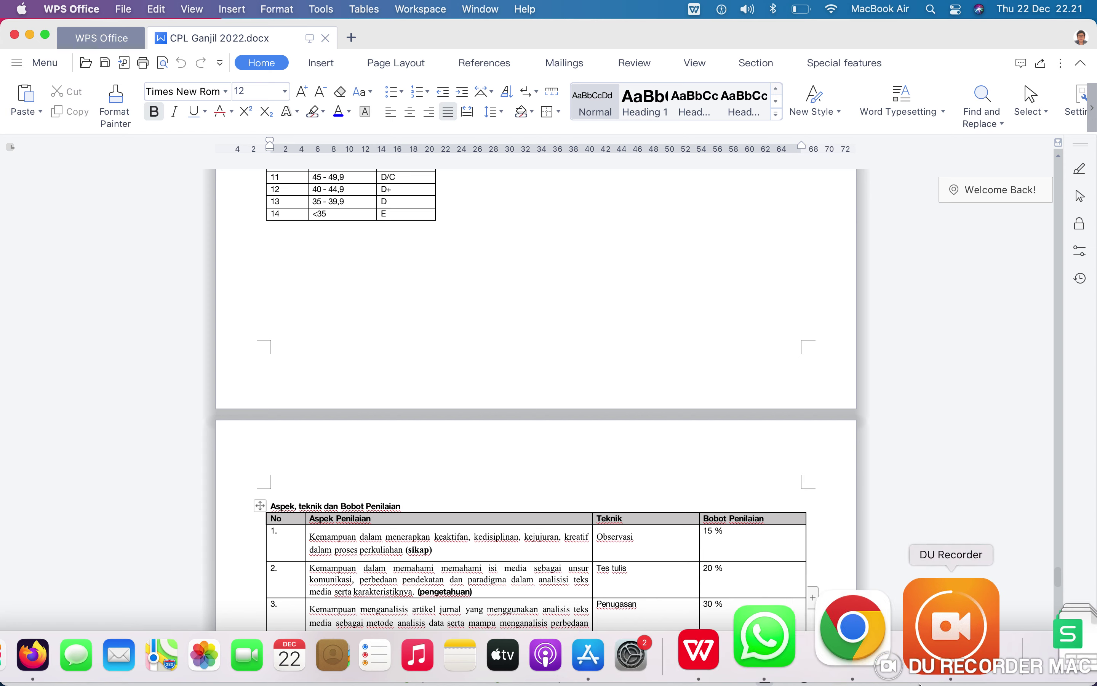
pyautogui.click(892, 652)
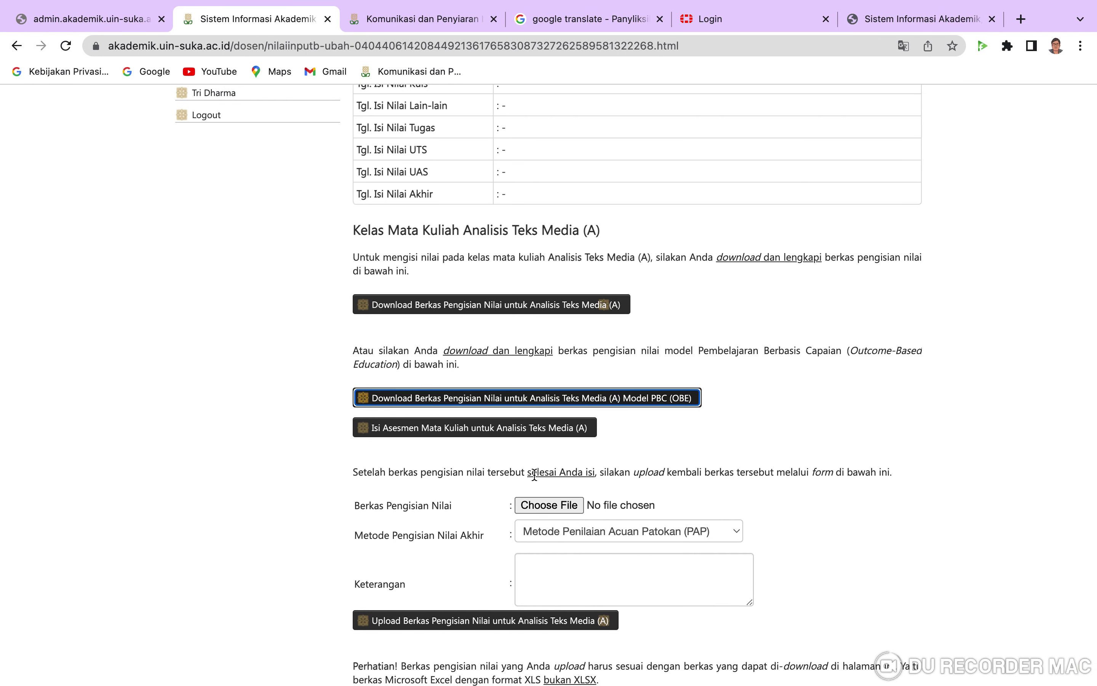
pyautogui.scroll(10, 454, 446)
pyautogui.scroll(2, 454, 446)
pyautogui.scroll(-5, 456, 448)
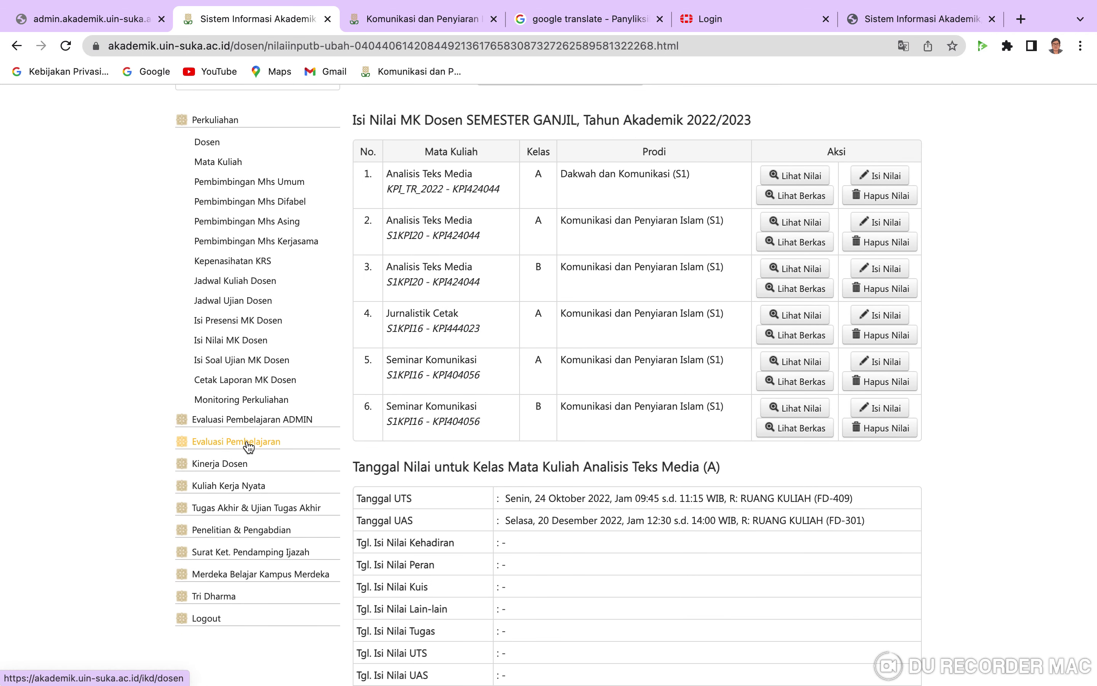
pyautogui.scroll(5, 282, 289)
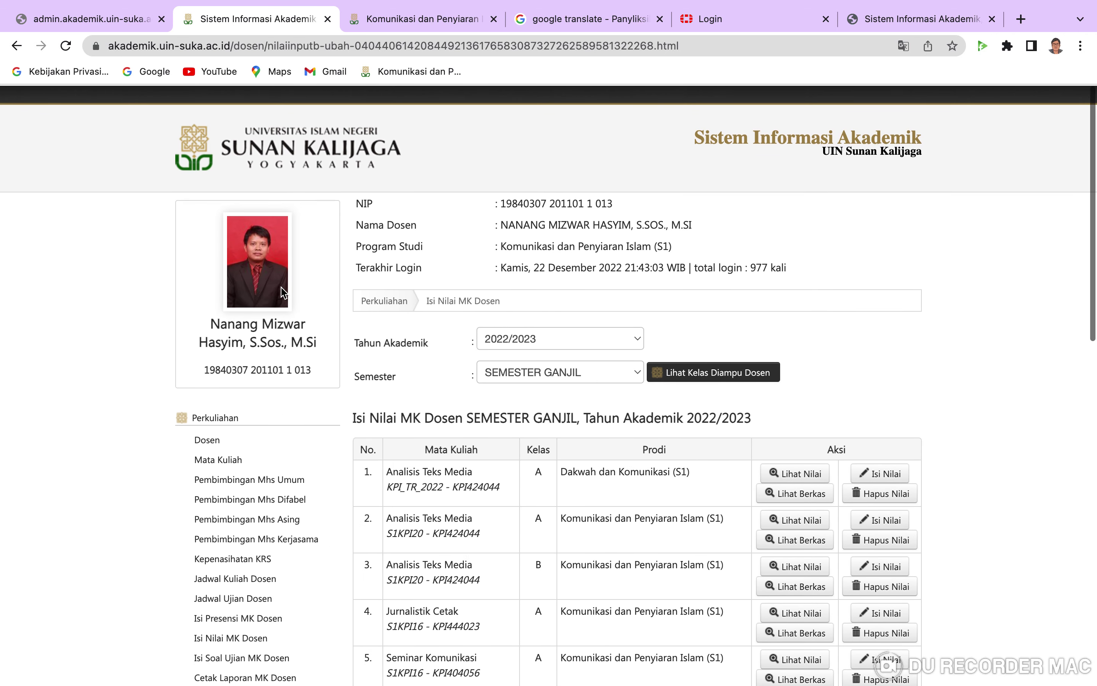
pyautogui.scroll(-5, 281, 293)
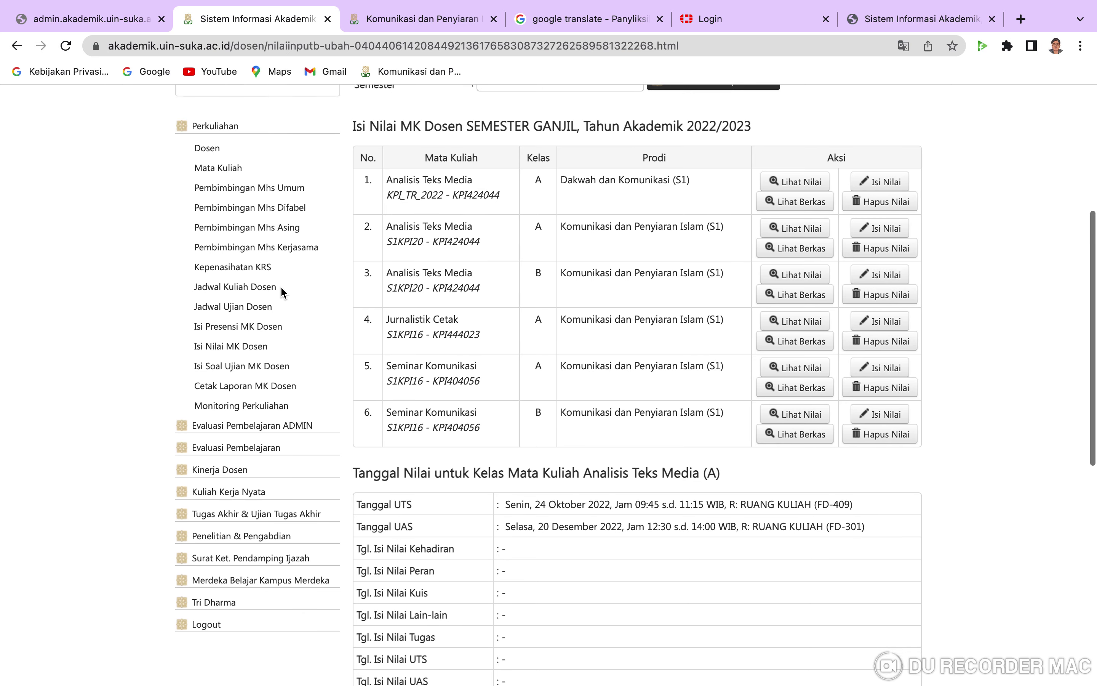
pyautogui.click(248, 348)
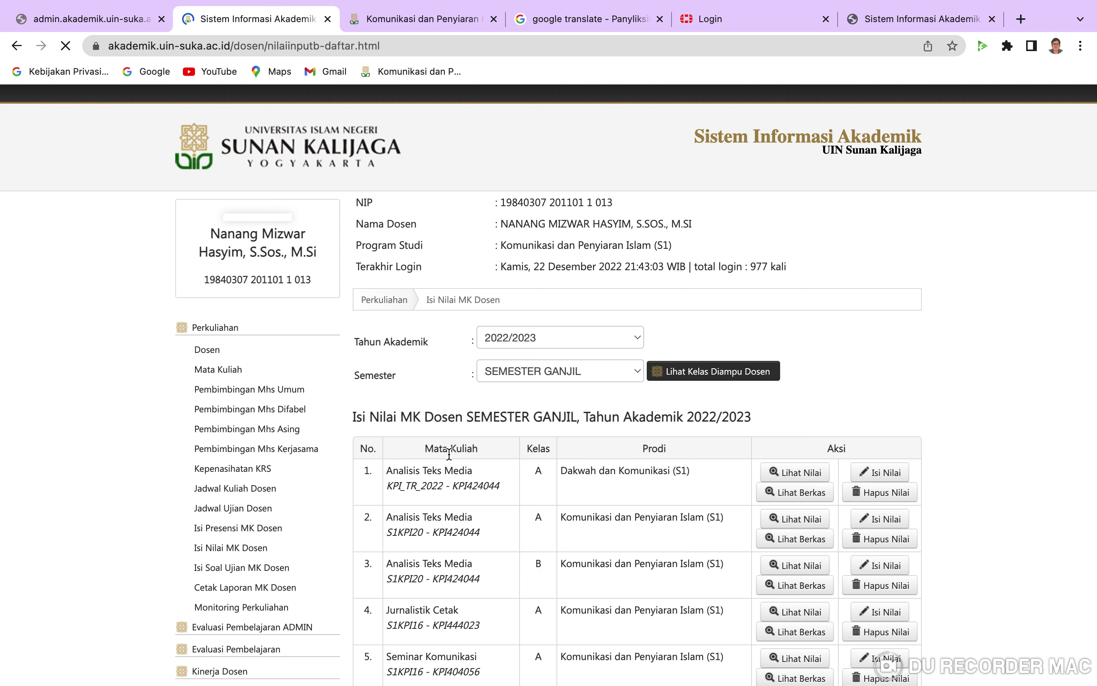
# - Open grade entry for Analisis Teks Media class B and display its grade file download and upload section
pyautogui.scroll(-5, 515, 535)
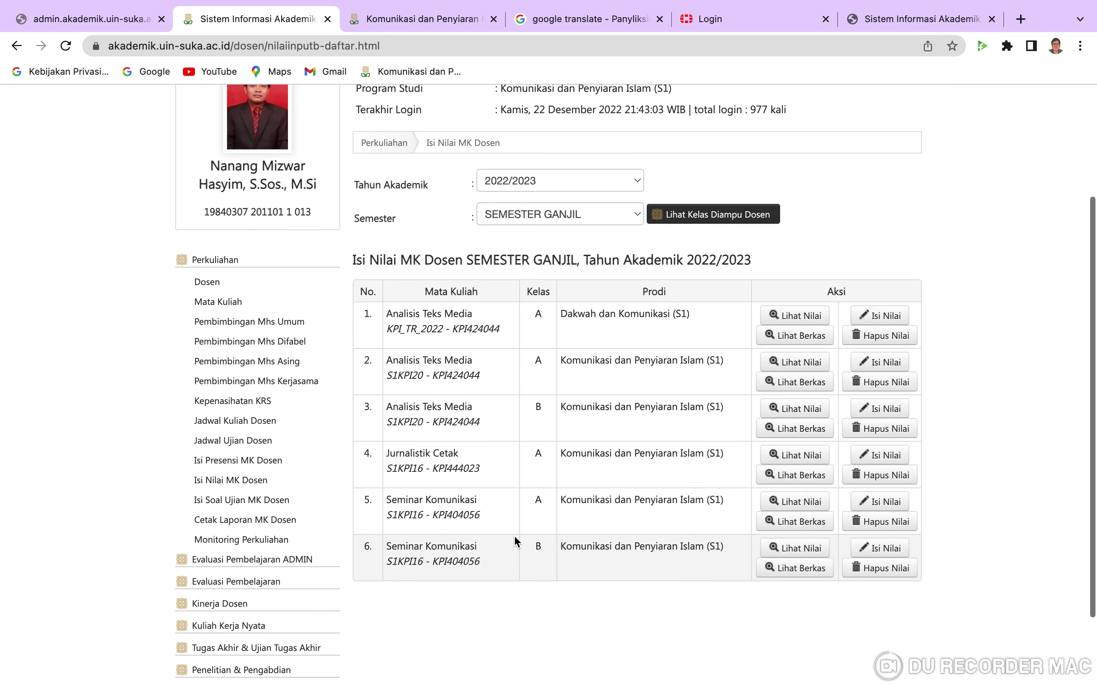
pyautogui.scroll(-2, 515, 536)
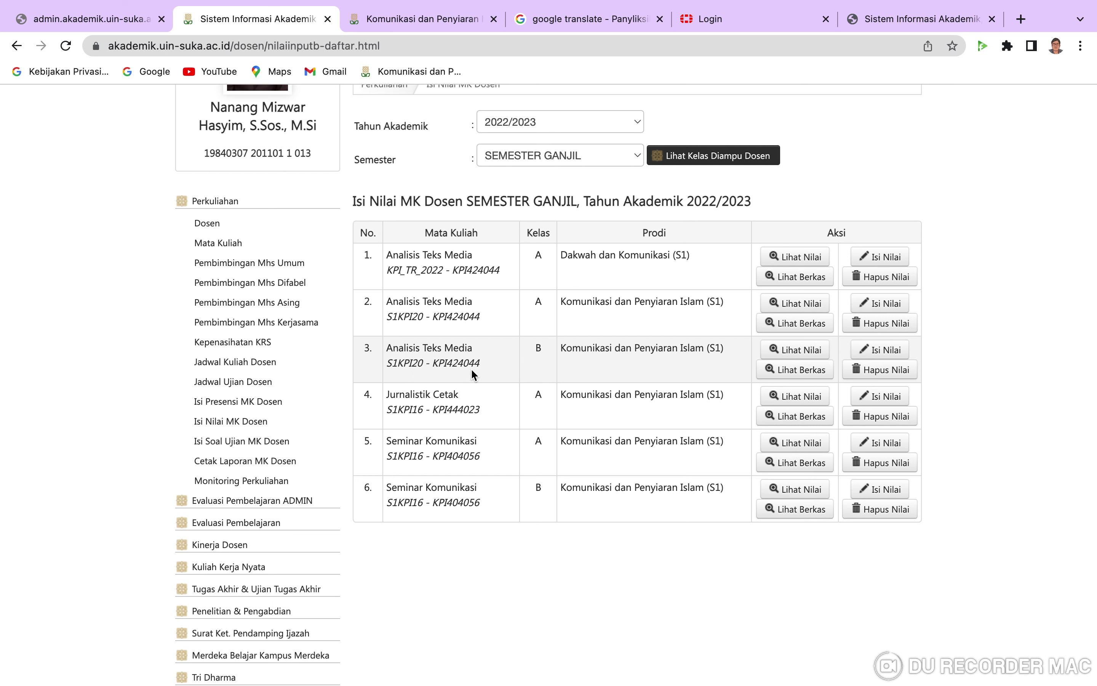
pyautogui.click(886, 350)
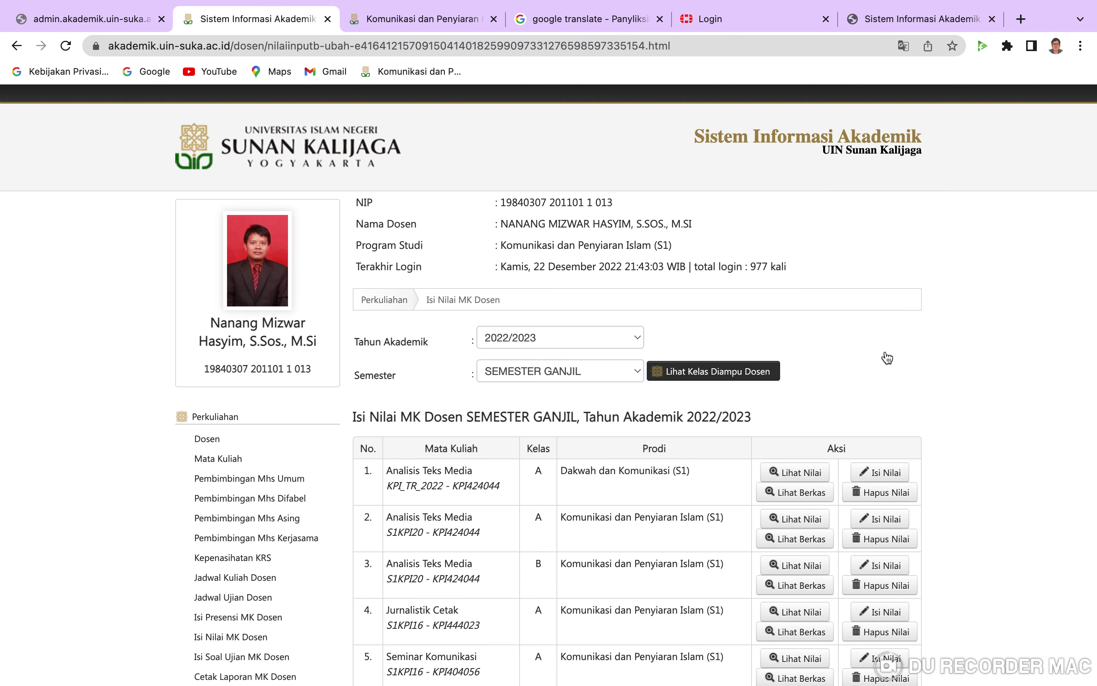
pyautogui.scroll(-15, 888, 358)
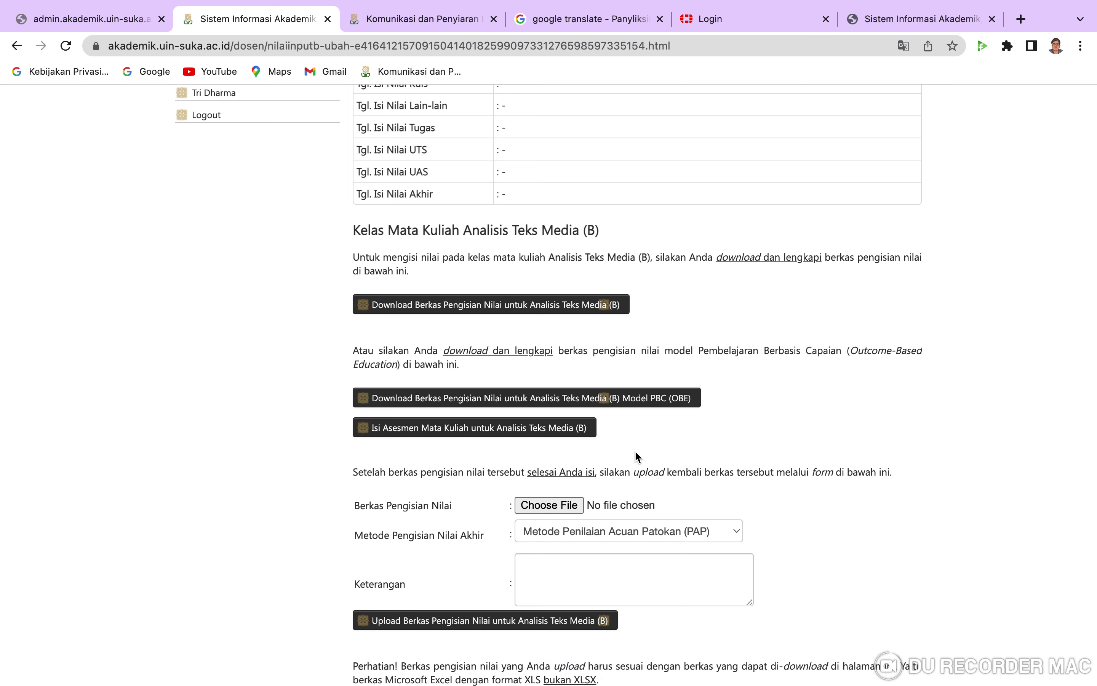
# - Open the course assessment form for Analisis Teks Media class B and review its Taksonomi Bloom and Capaian Pembelajaran tables
pyautogui.click(458, 427)
pyautogui.scroll(-5, 458, 437)
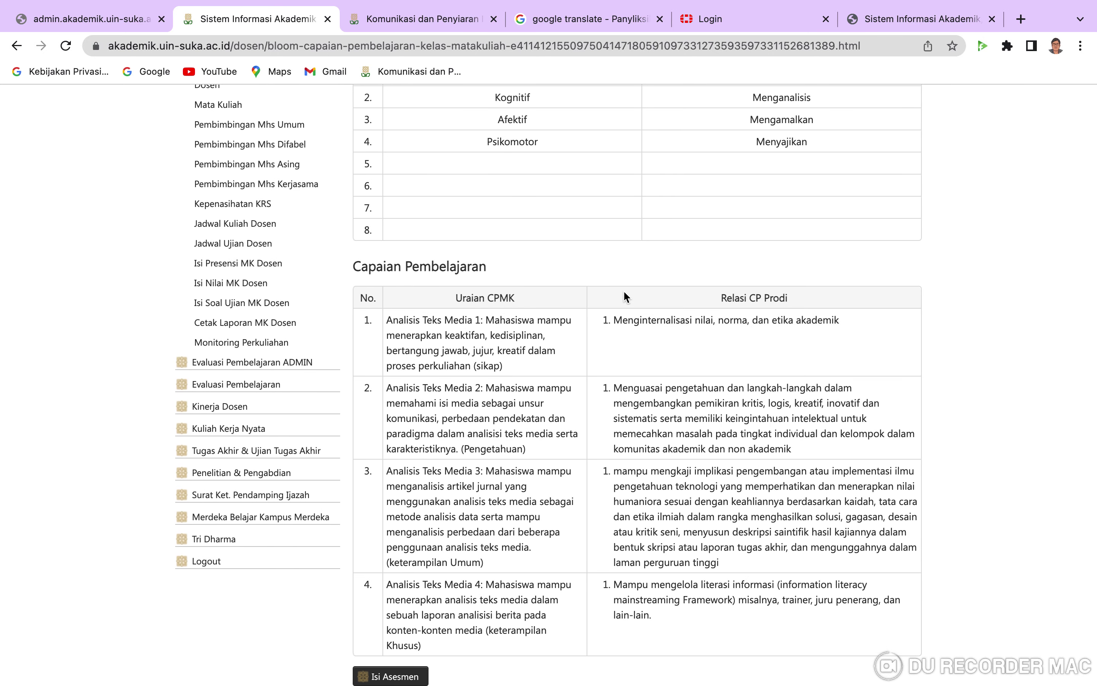
pyautogui.scroll(2, 745, 299)
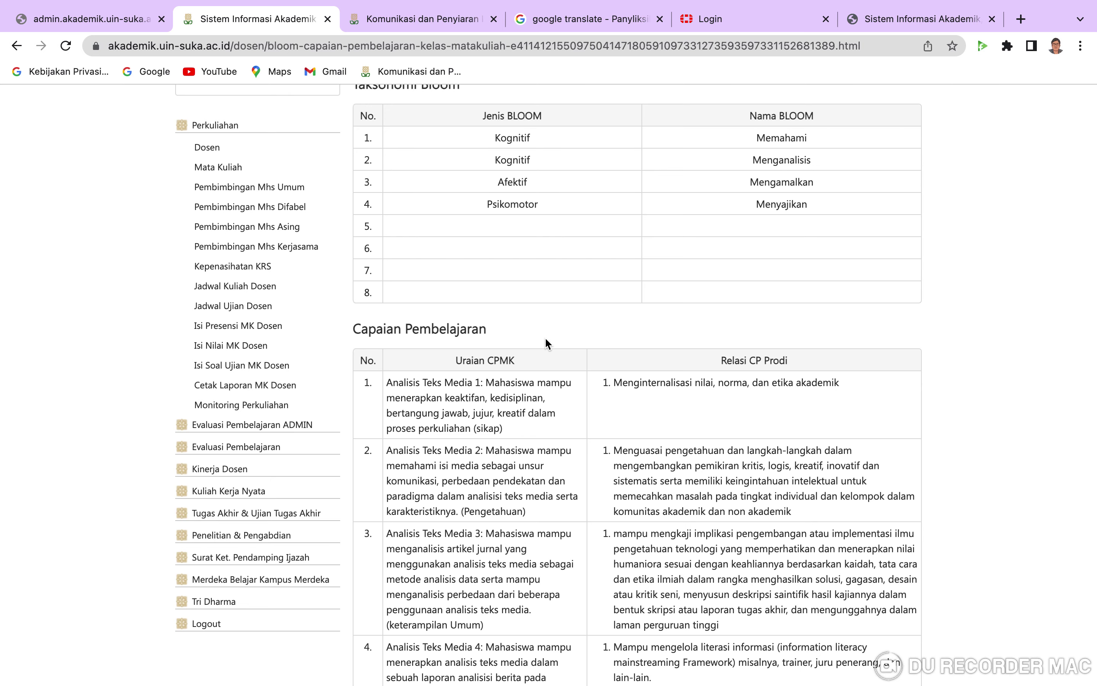
pyautogui.scroll(-2, 546, 340)
pyautogui.scroll(2, 546, 340)
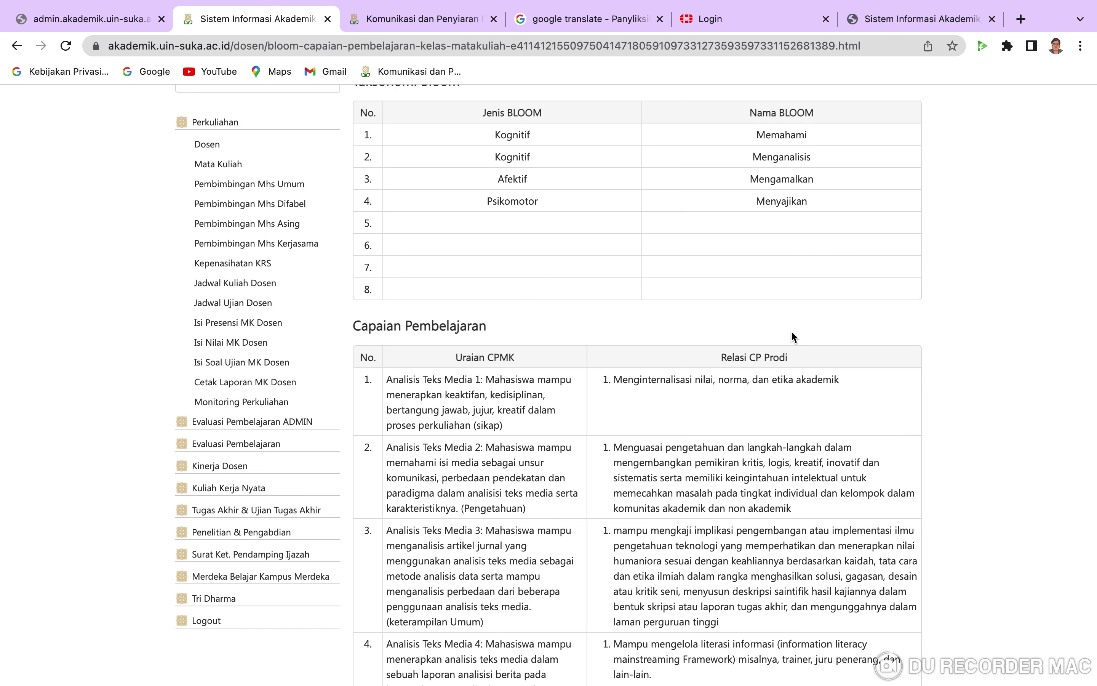
pyautogui.scroll(1, 794, 336)
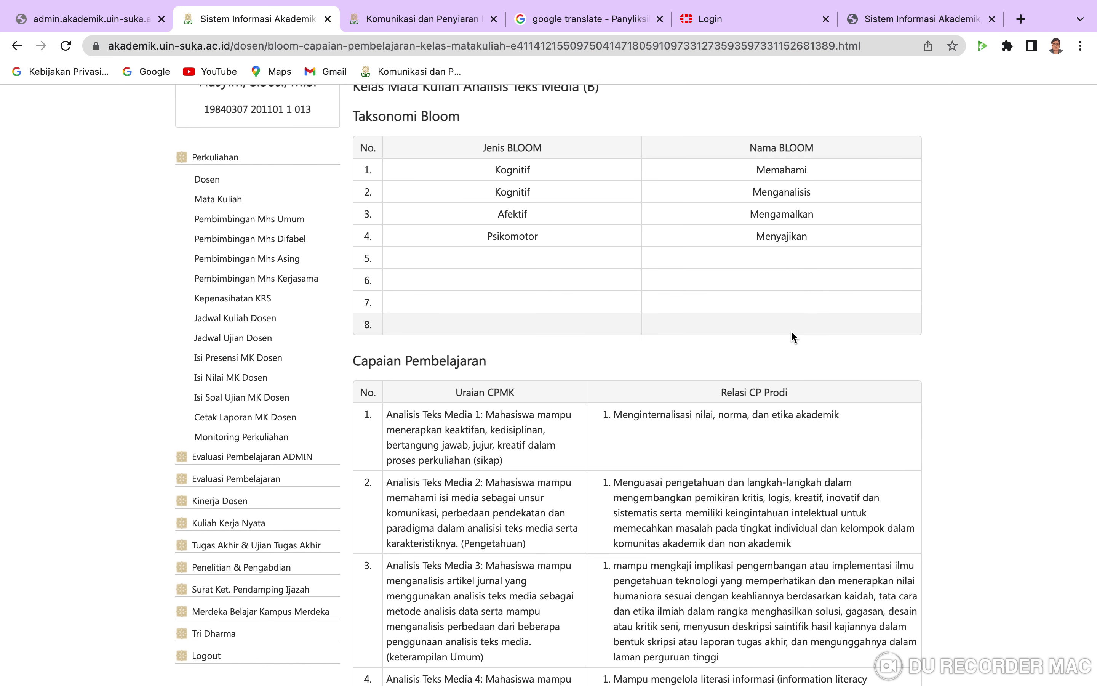
pyautogui.scroll(-3, 608, 283)
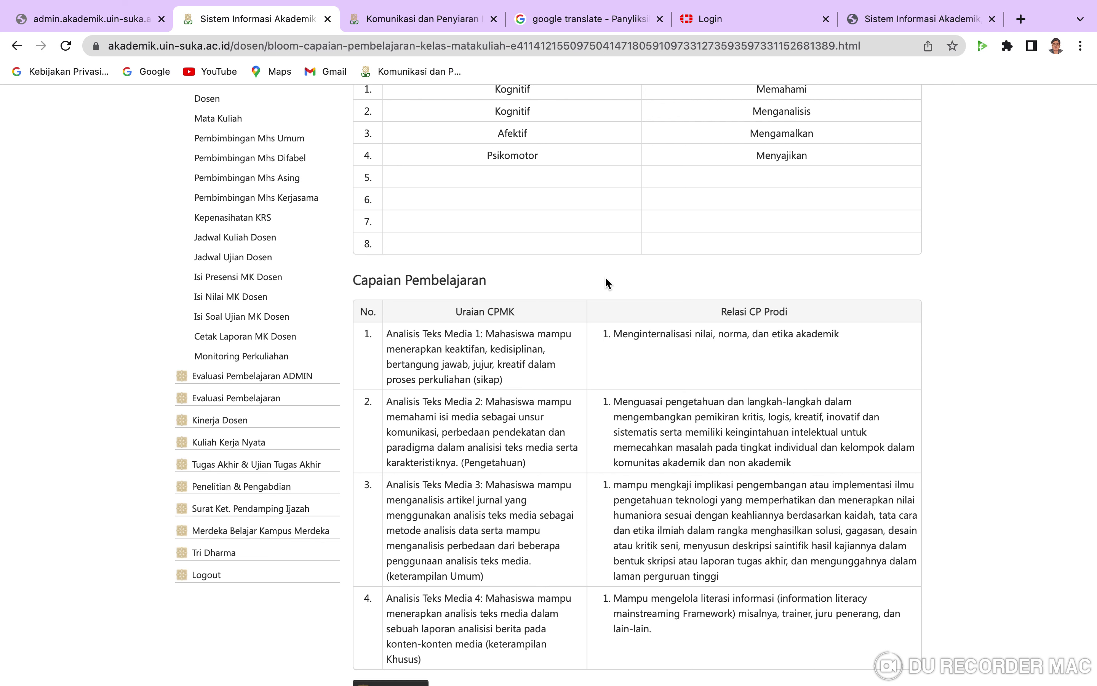
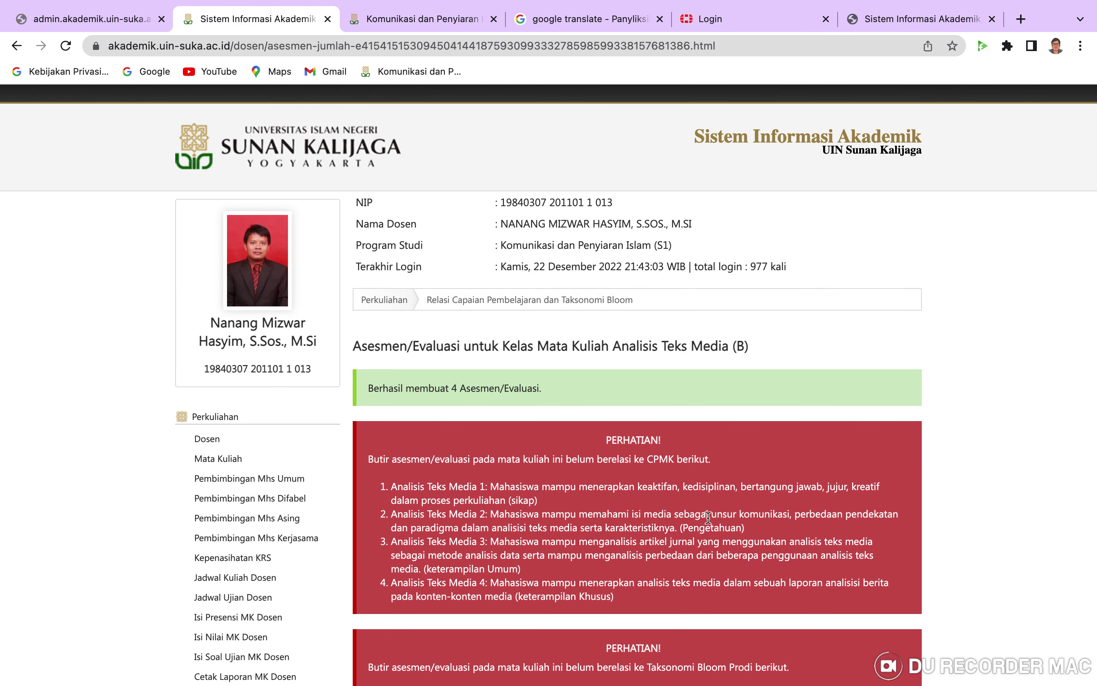
# - Open the CPMK and Taksonomi Bloom relation form for the Observasi penilaian sikap assessment
pyautogui.scroll(-1, 645, 561)
pyautogui.scroll(-5, 644, 561)
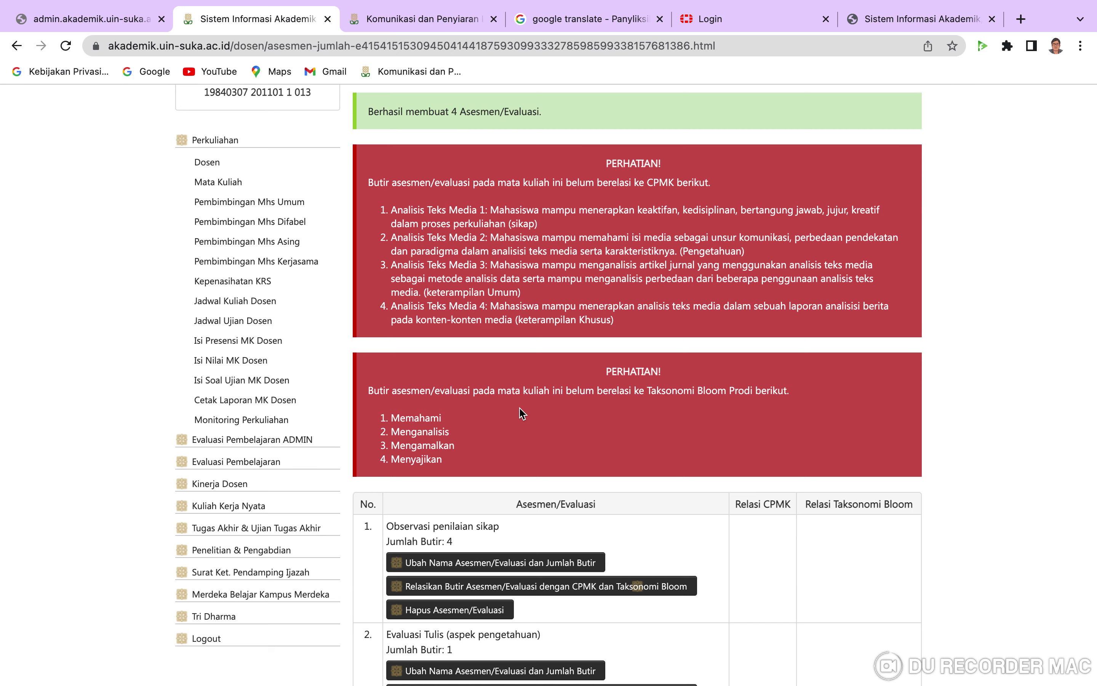
pyautogui.scroll(-3, 523, 414)
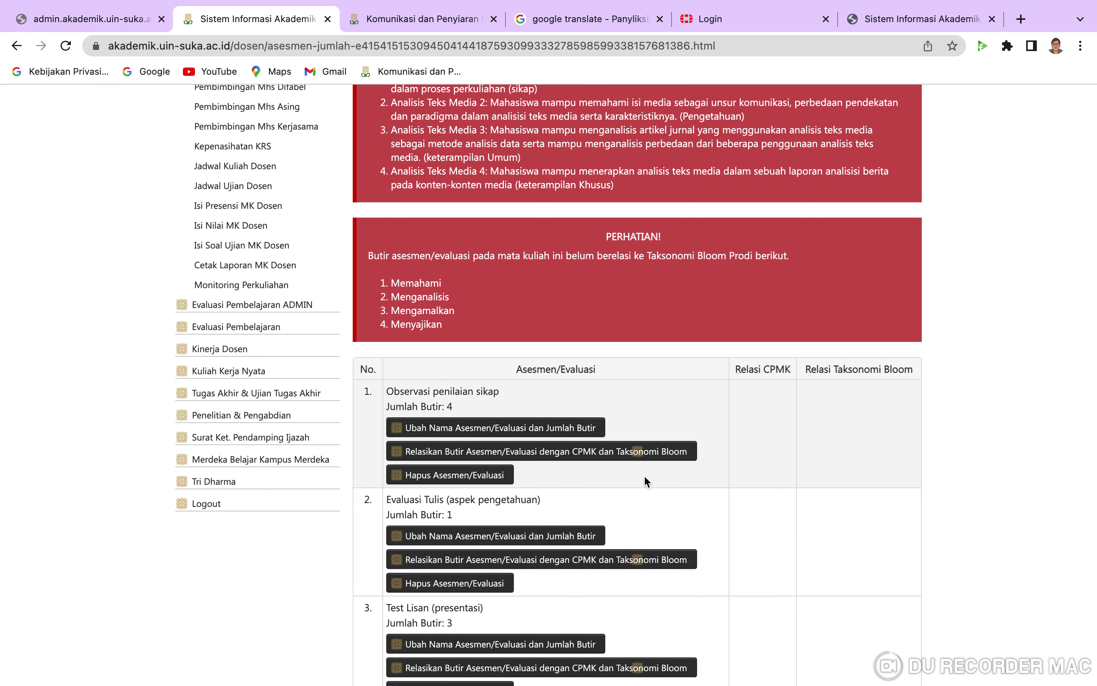
pyautogui.scroll(-1, 596, 493)
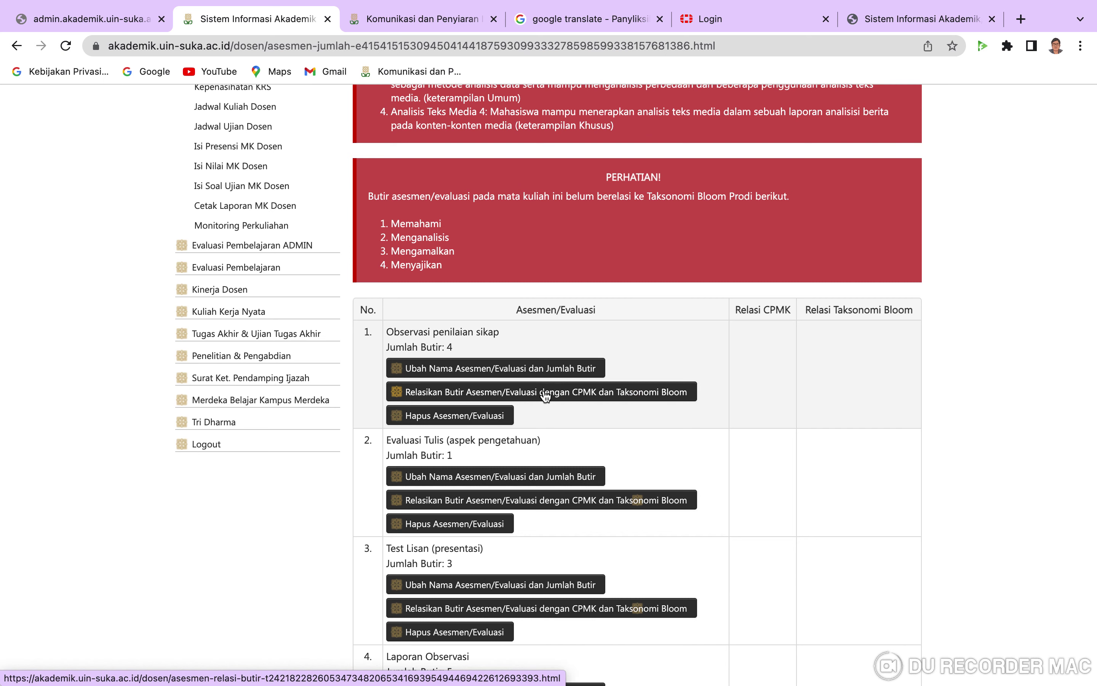
pyautogui.click(546, 396)
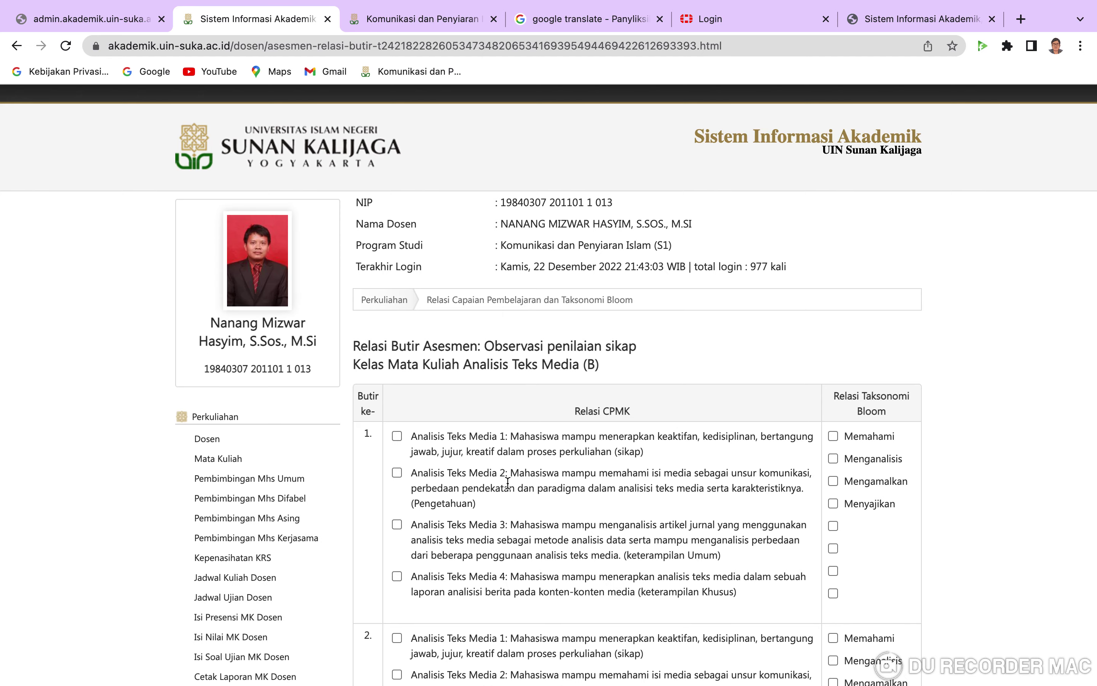
# - Relate items 1 and 2 of Observasi penilaian sikap to Analisis Teks Media 1 and the Bloom level Mengamalkan
pyautogui.scroll(-6, 508, 483)
pyautogui.scroll(4, 508, 483)
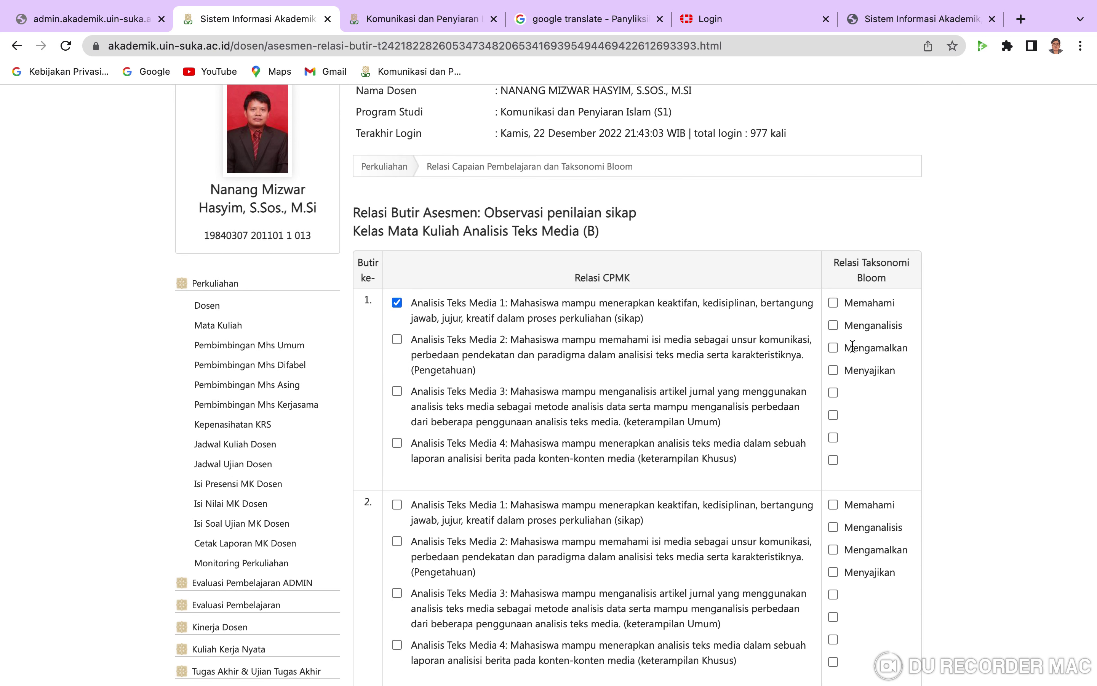
pyautogui.click(833, 348)
pyautogui.scroll(-2, 515, 456)
pyautogui.click(397, 435)
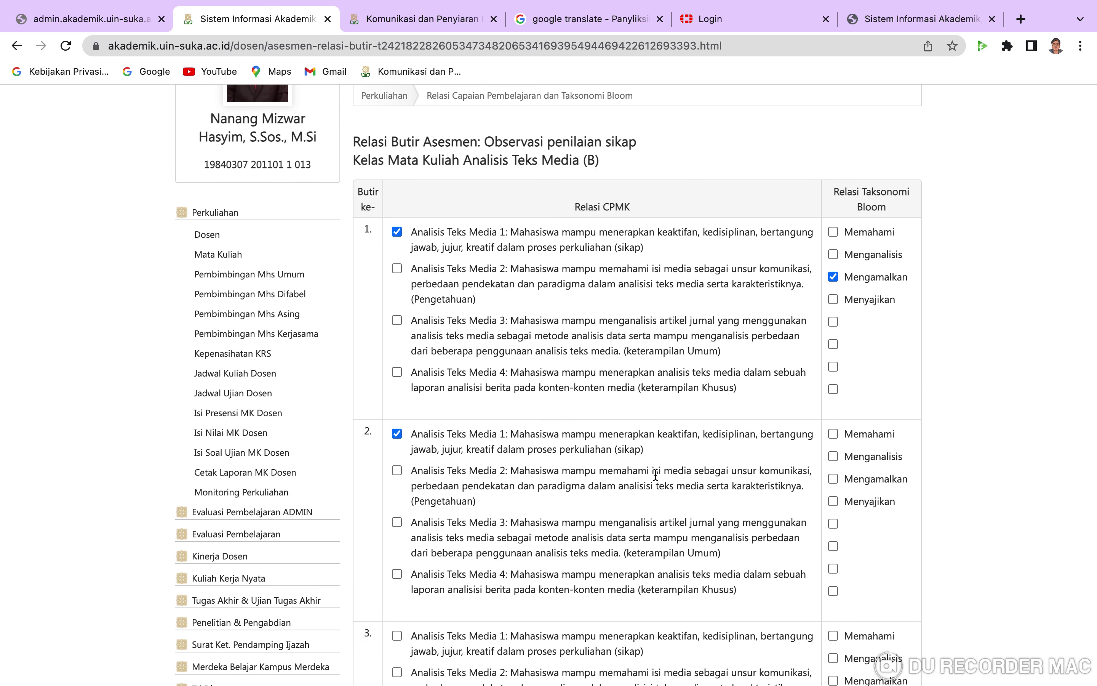
pyautogui.click(834, 479)
# - Relate items 3 and 4 of Observasi penilaian sikap to Analisis Teks Media 1 and Mengamalkan, and save the relations
pyautogui.scroll(-3, 682, 505)
pyautogui.scroll(-1, 685, 512)
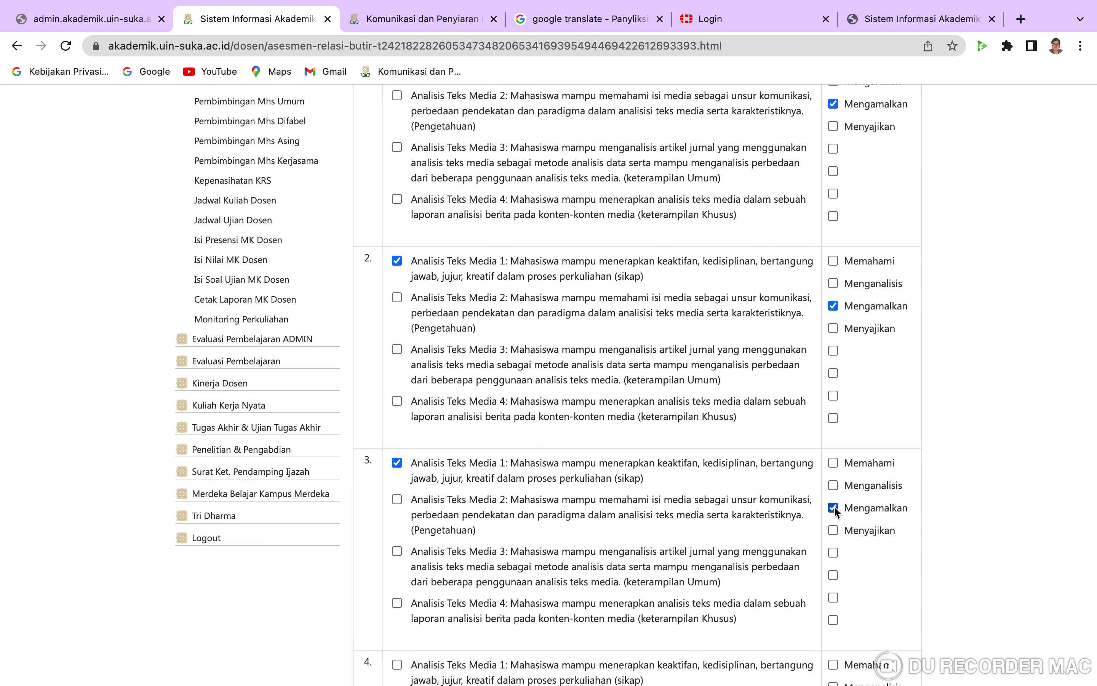
pyautogui.scroll(-5, 778, 515)
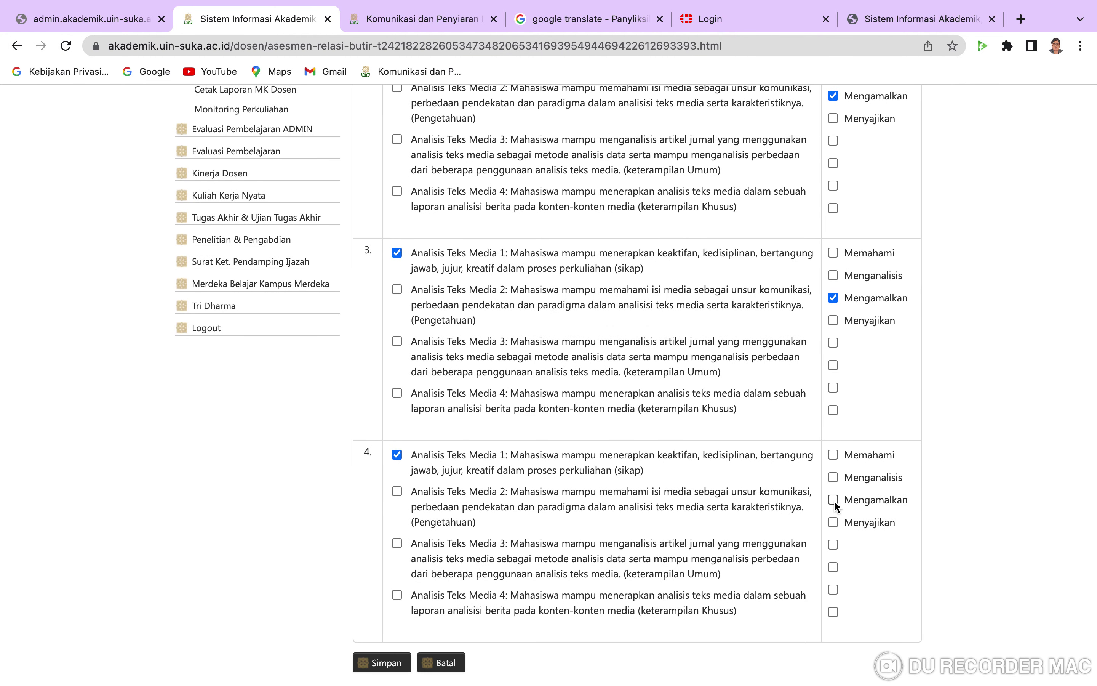
pyautogui.click(833, 500)
pyautogui.click(387, 663)
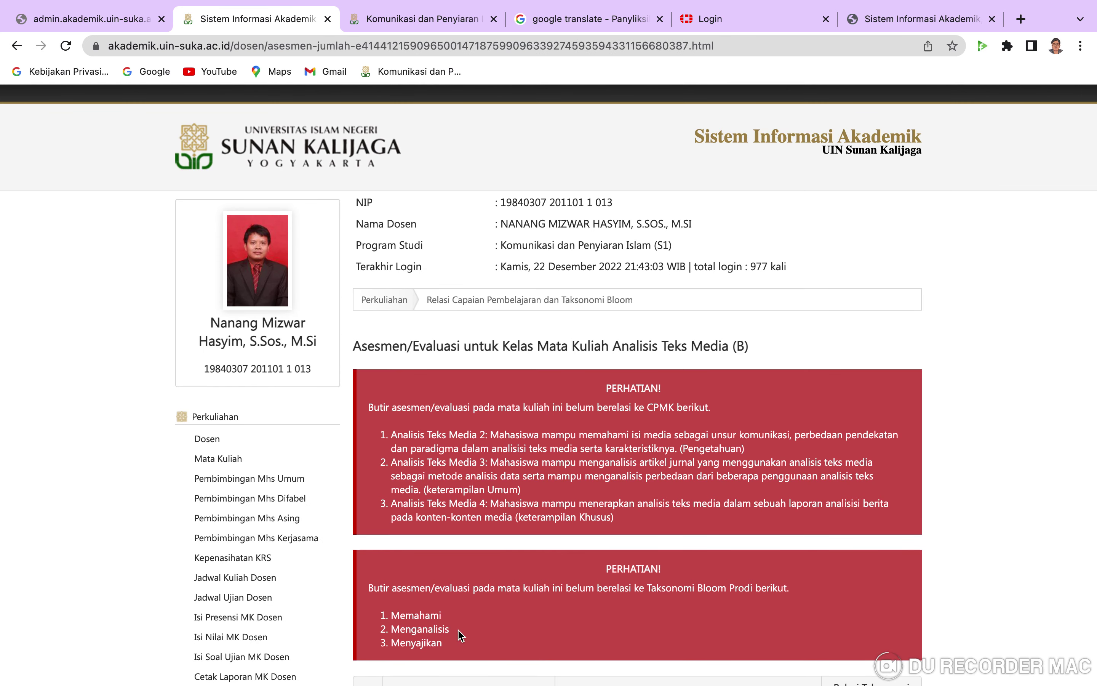
# - Relate the single item of Evaluasi Tulis (aspek pengetahuan) to Analisis Teks Media 2 and Memahami, and save it
pyautogui.scroll(-10, 500, 629)
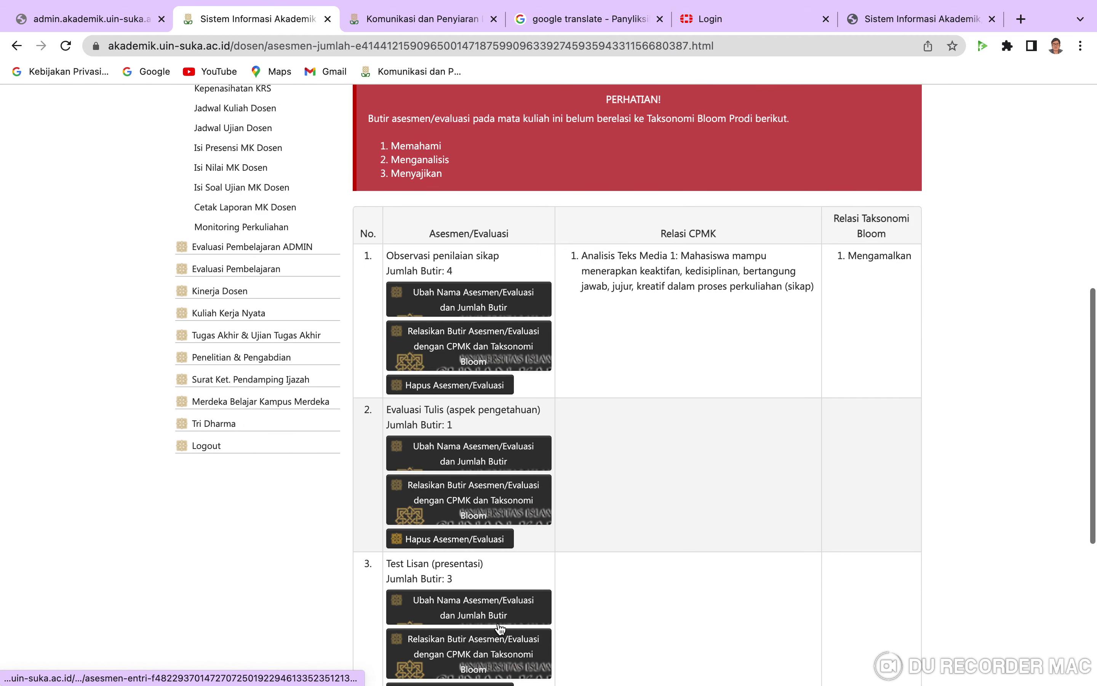
pyautogui.scroll(-3, 500, 630)
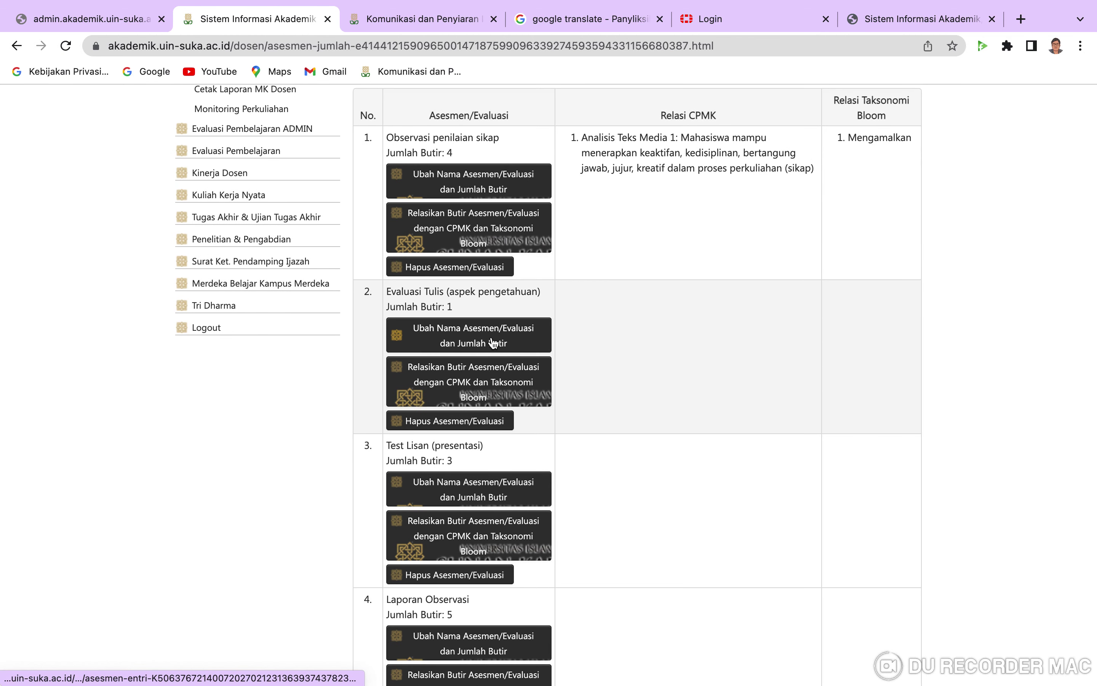
pyautogui.click(467, 376)
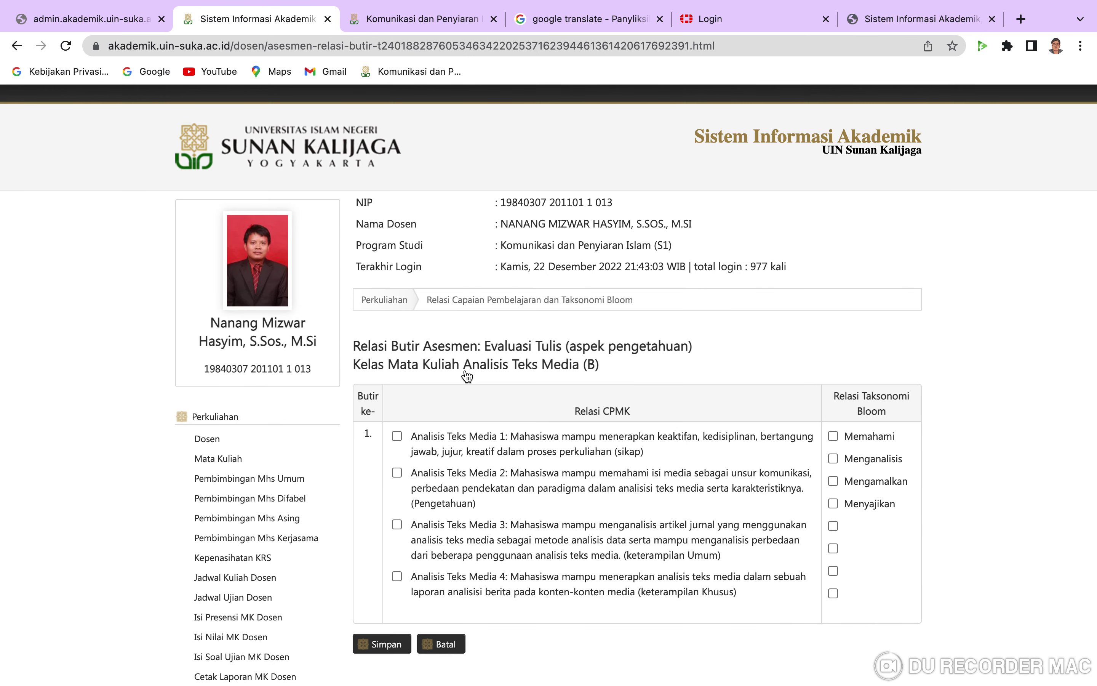
pyautogui.scroll(-3, 571, 511)
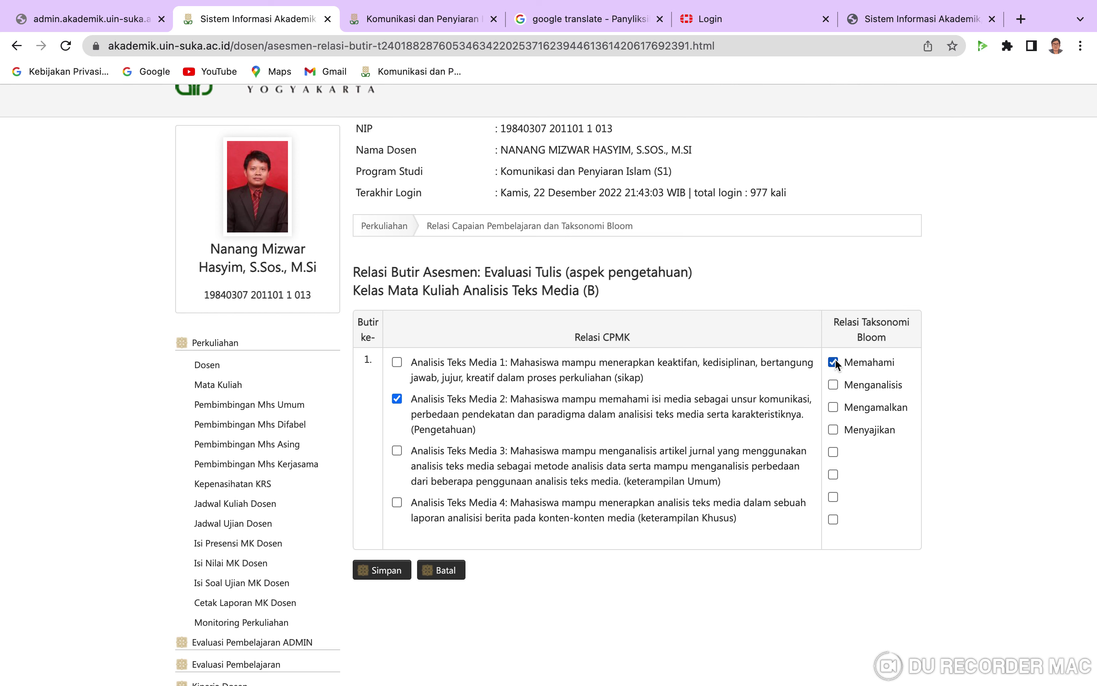
pyautogui.click(386, 576)
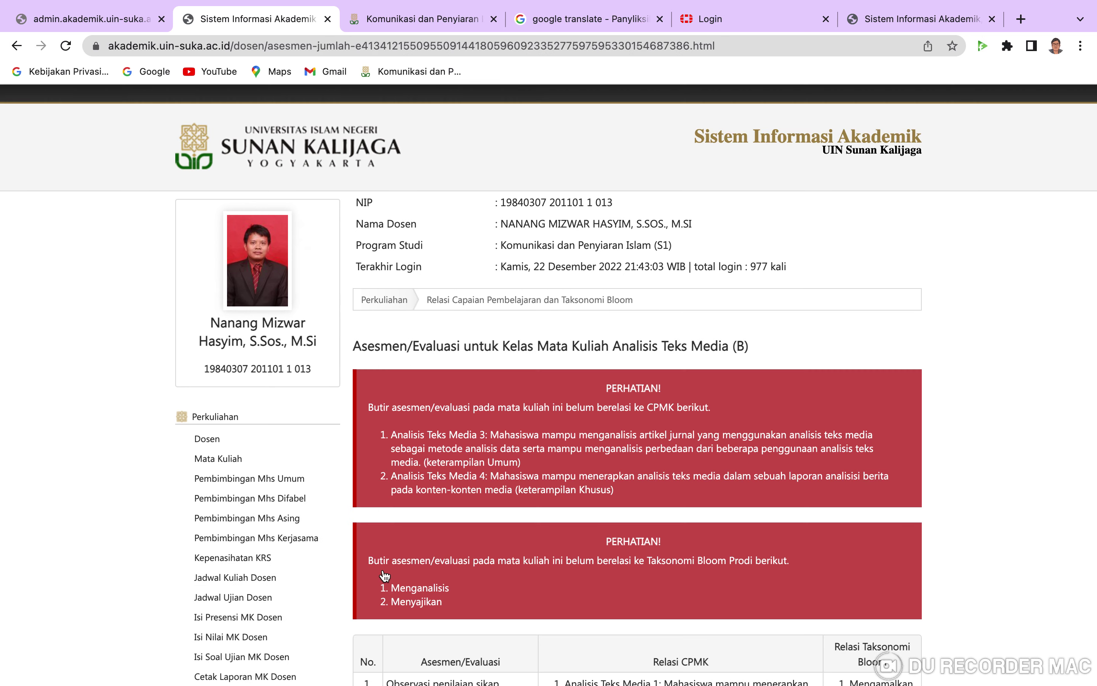
# - Open the CPMK and Taksonomi Bloom relation form for the Test Lisan (presentasi) assessment
pyautogui.scroll(-5, 521, 566)
pyautogui.scroll(-3, 523, 570)
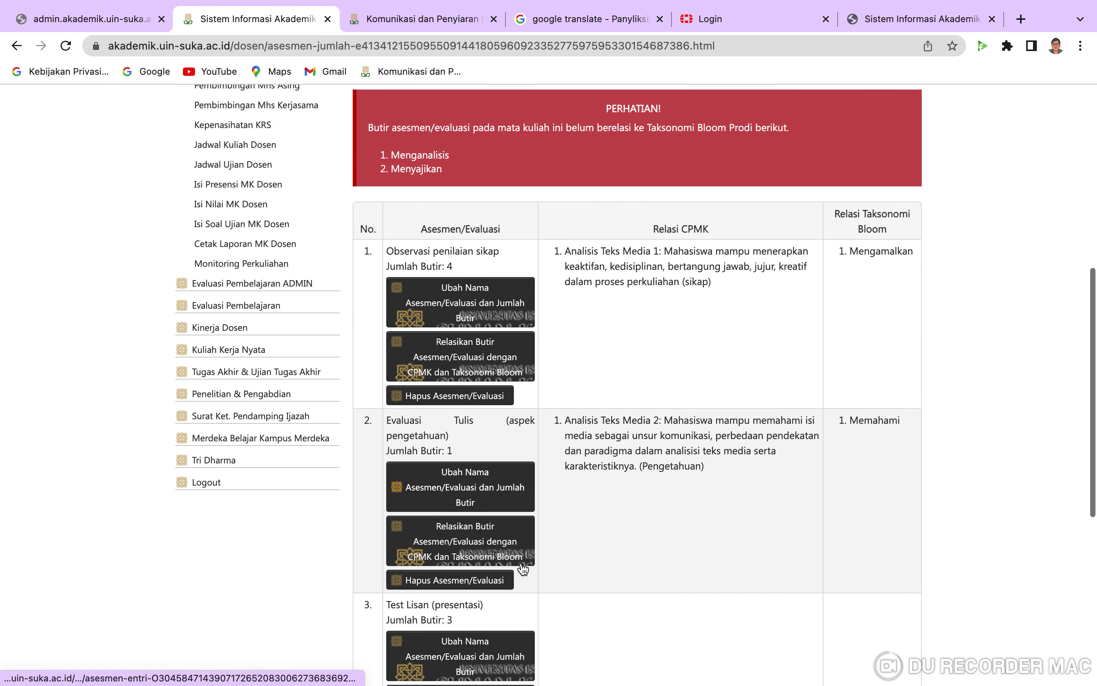
pyautogui.scroll(3, 523, 568)
pyautogui.scroll(-2, 524, 568)
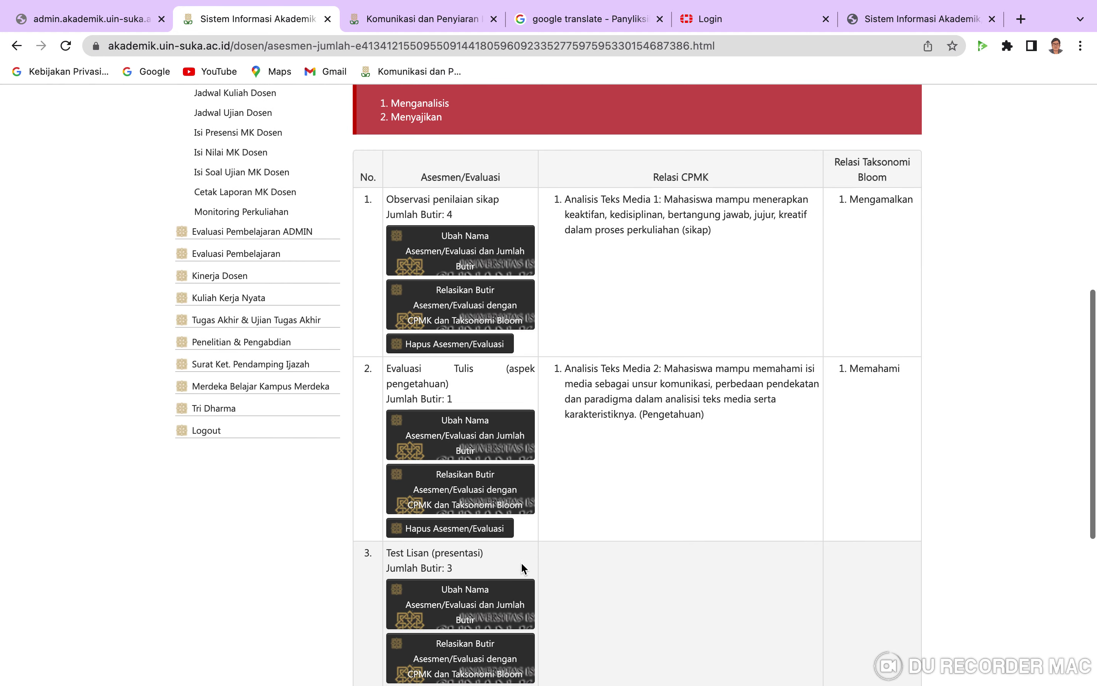
pyautogui.scroll(-3, 522, 564)
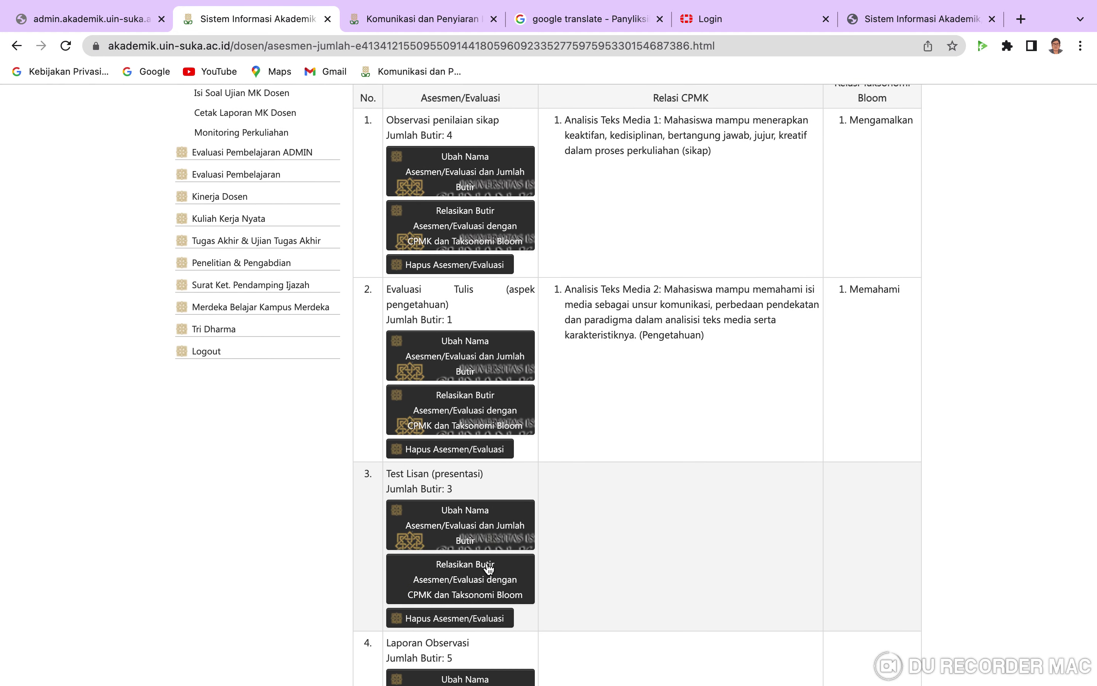
pyautogui.scroll(-3, 486, 567)
pyautogui.click(461, 475)
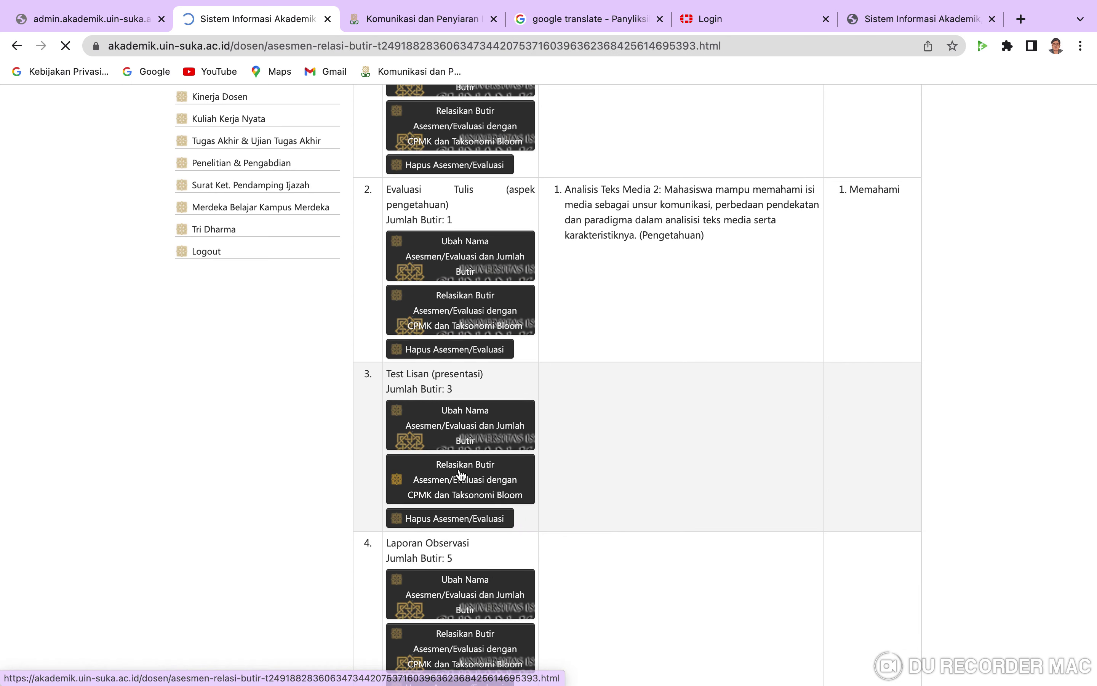
# - Relate all three items of Test Lisan (presentasi) to Analisis Teks Media 3 and Menganalisis, and save the relations
pyautogui.scroll(-1, 663, 505)
pyautogui.scroll(-2, 660, 512)
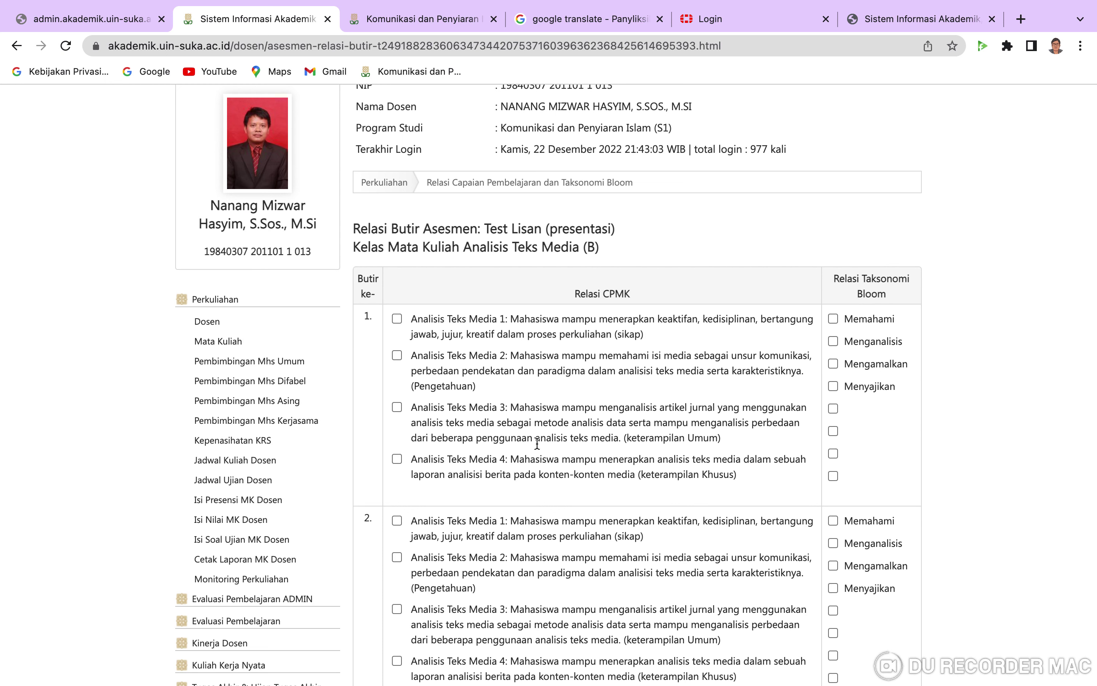
pyautogui.click(397, 407)
pyautogui.scroll(-3, 730, 464)
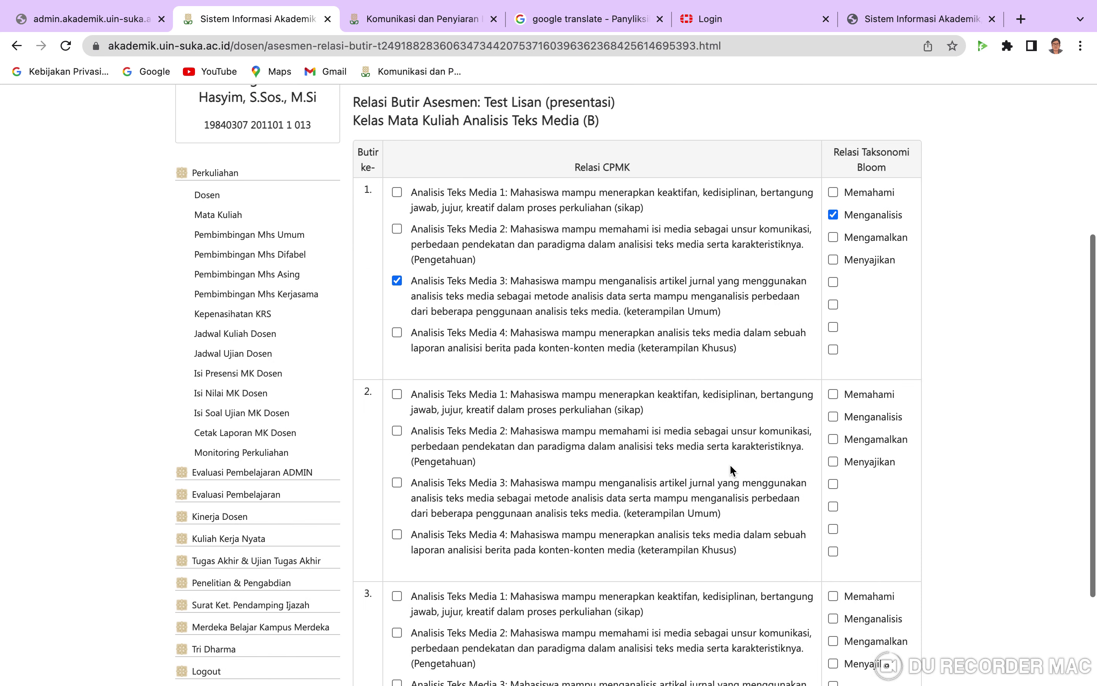
pyautogui.click(393, 476)
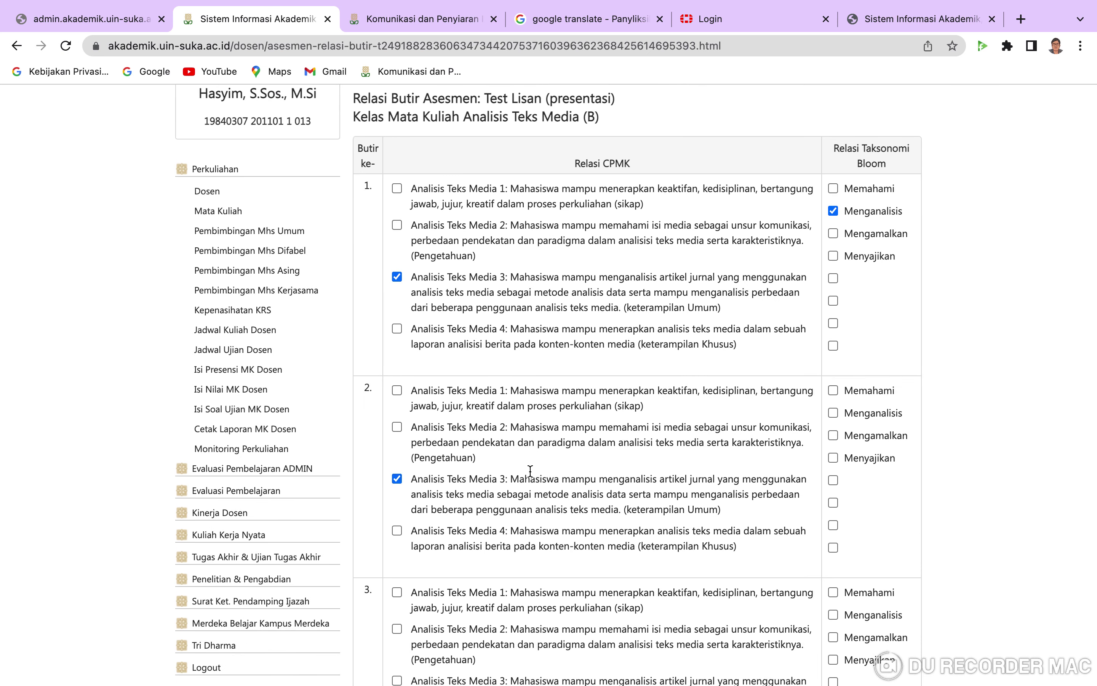
pyautogui.click(833, 413)
pyautogui.scroll(-3, 671, 540)
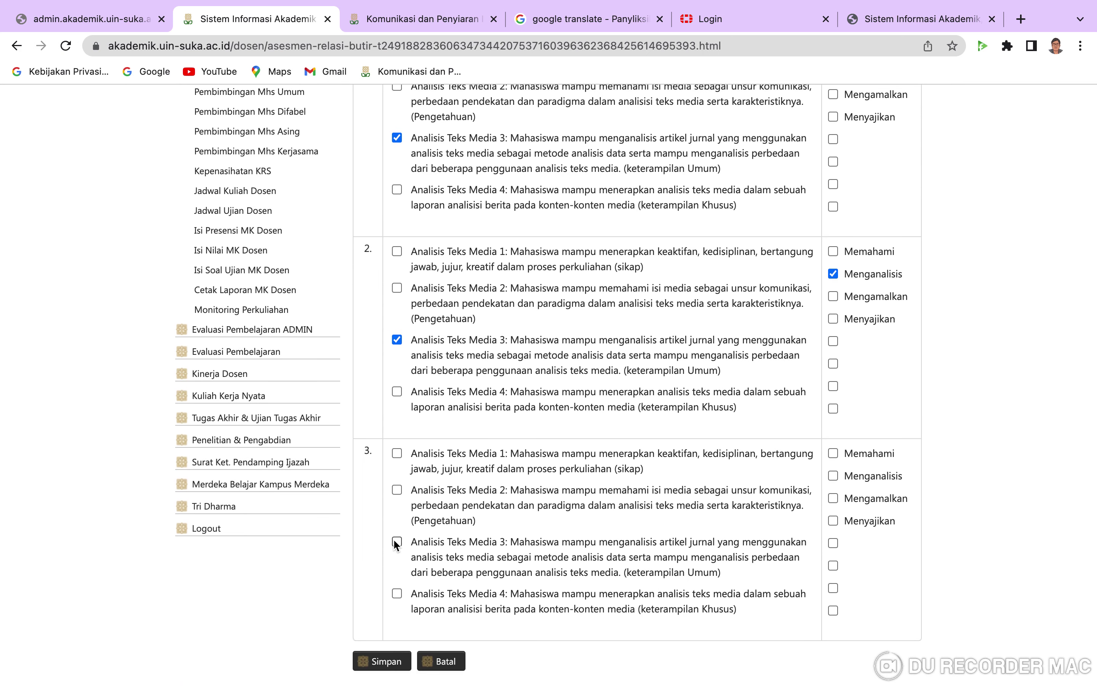
pyautogui.click(396, 543)
pyautogui.click(394, 662)
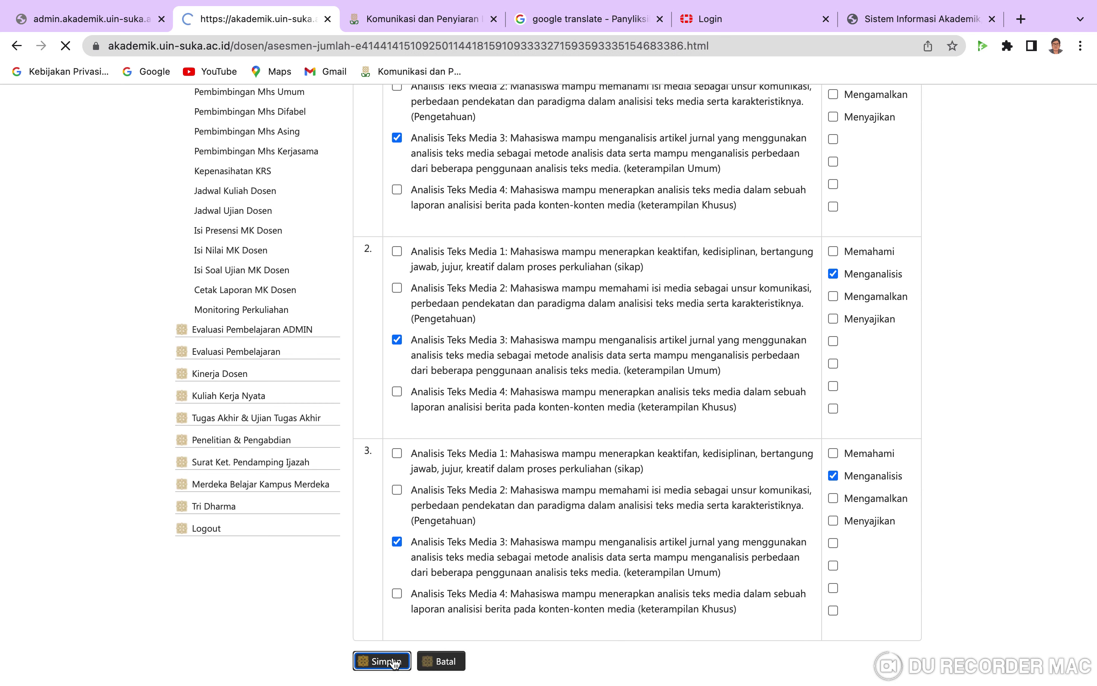
# - Open the relation form for Laporan Observasi and relate items 1 and 2 to Analisis Teks Media 4 and Menyajikan
pyautogui.scroll(-15, 626, 533)
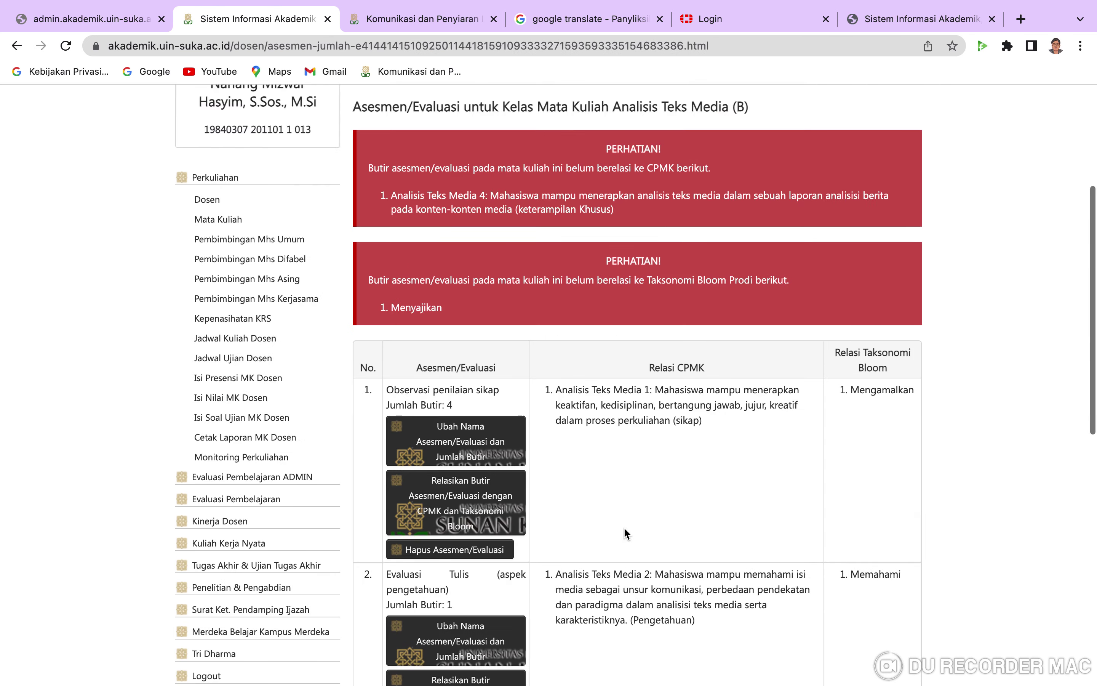
pyautogui.scroll(-2, 624, 530)
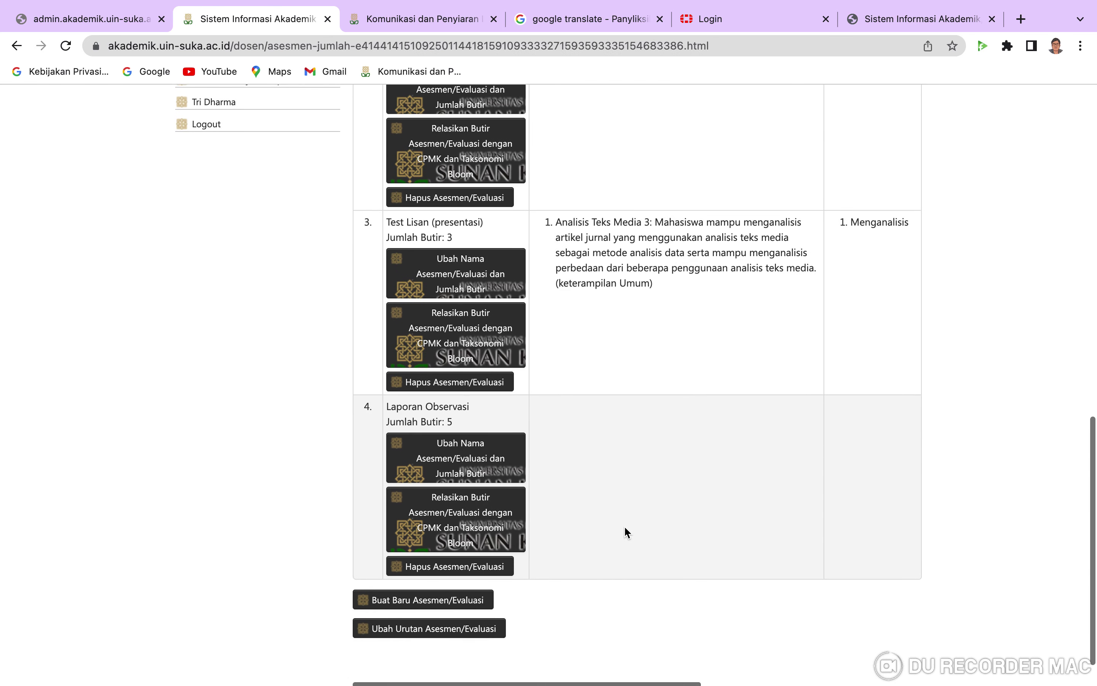
pyautogui.click(448, 519)
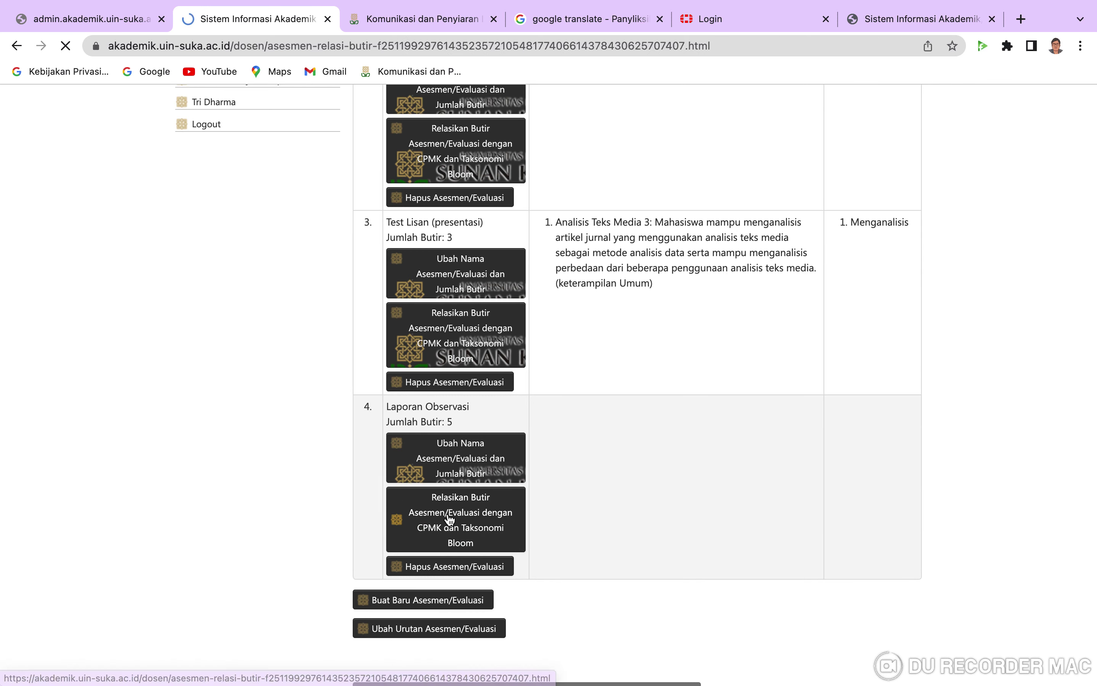
pyautogui.scroll(-3, 589, 511)
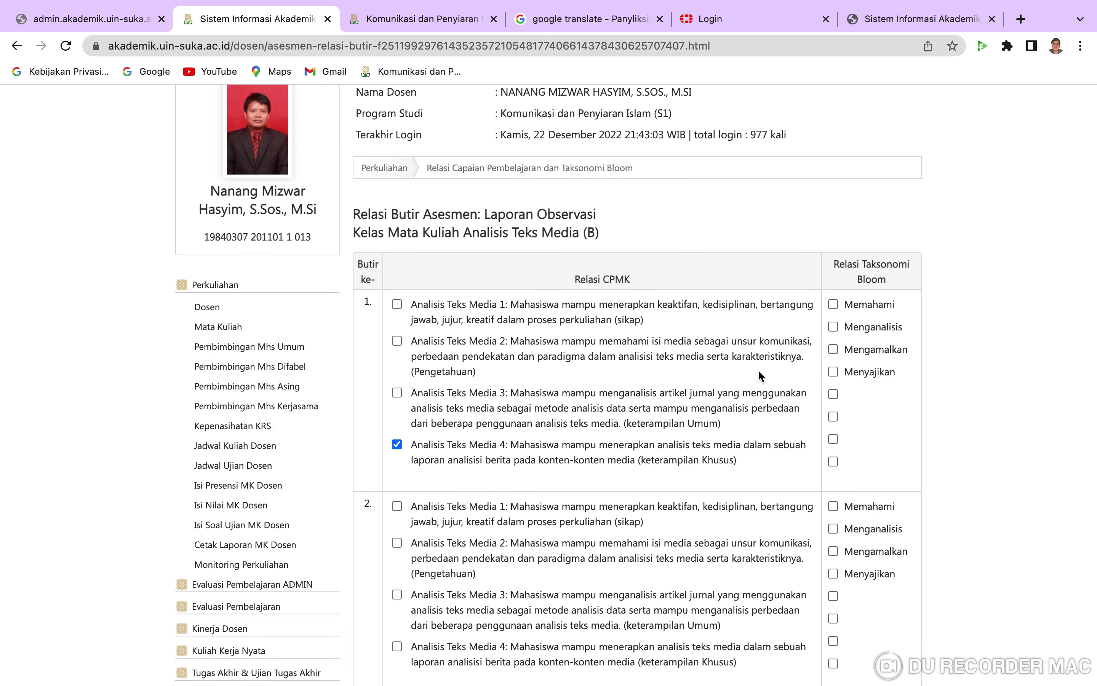
pyautogui.click(834, 372)
pyautogui.scroll(-4, 563, 511)
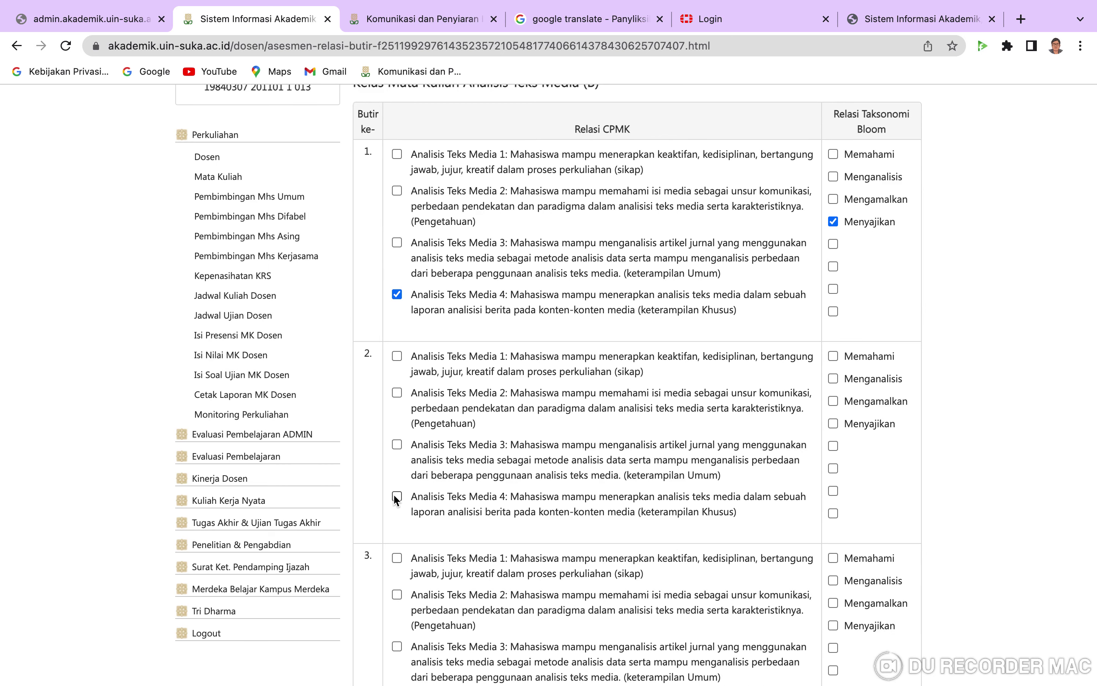
pyautogui.click(834, 424)
pyautogui.scroll(-4, 834, 424)
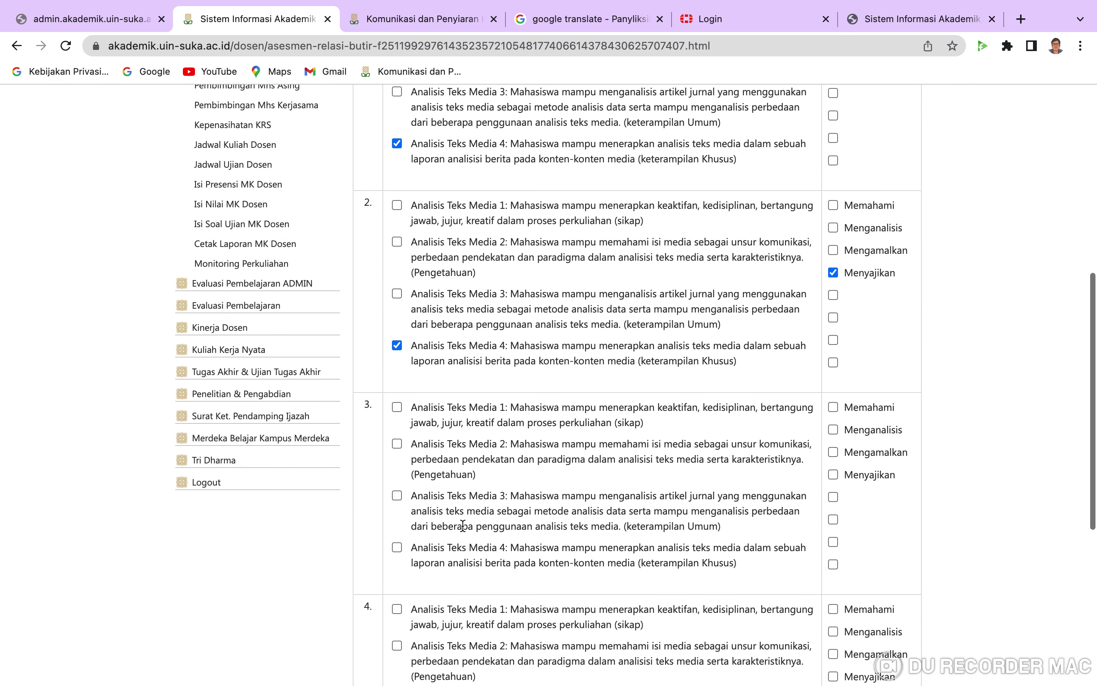
# - Relate items 3, 4 and 5 of Laporan Observasi to Analisis Teks Media 4 and Menyajikan, and save the relations
pyautogui.click(397, 547)
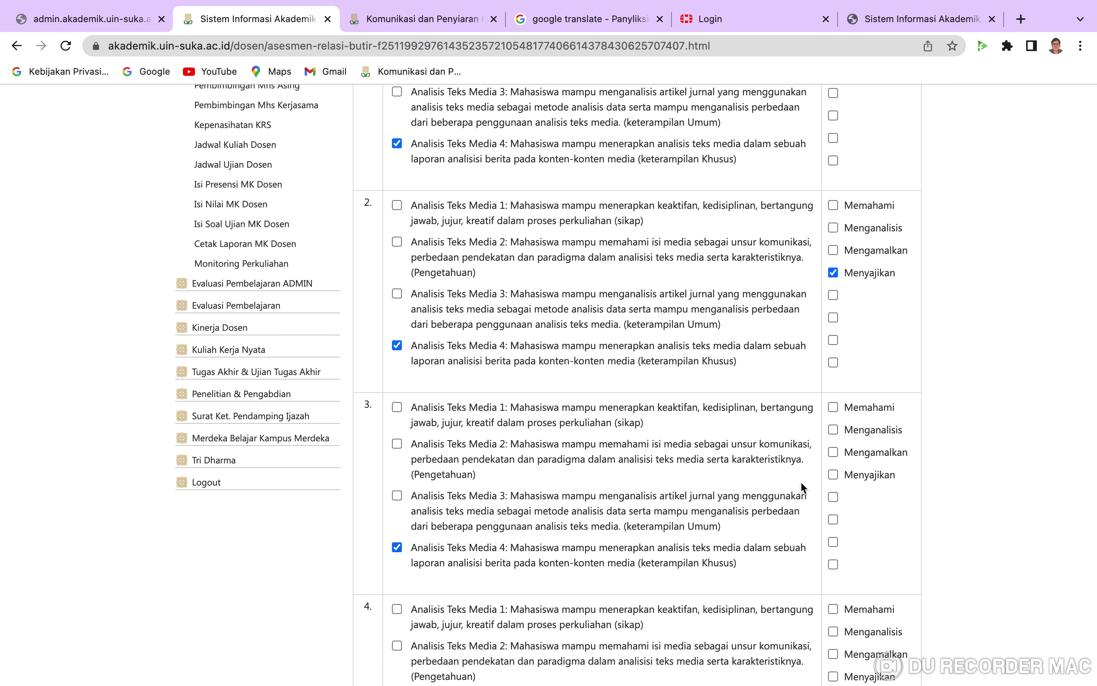
pyautogui.click(834, 475)
pyautogui.scroll(-4, 621, 510)
pyautogui.click(398, 586)
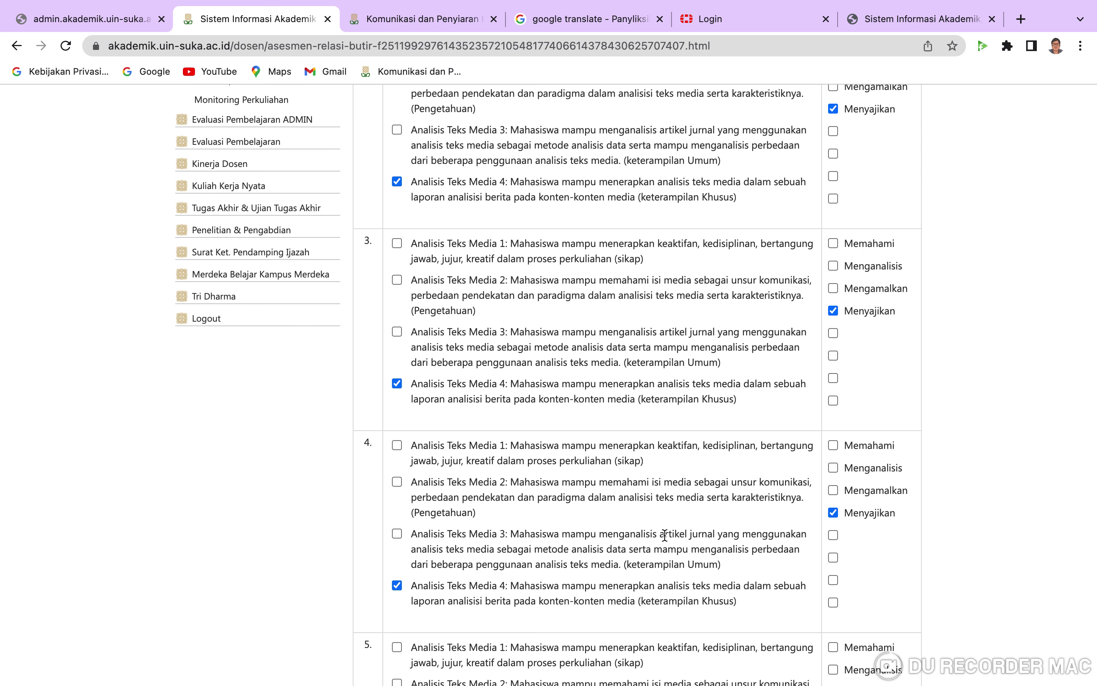
pyautogui.scroll(-4, 490, 569)
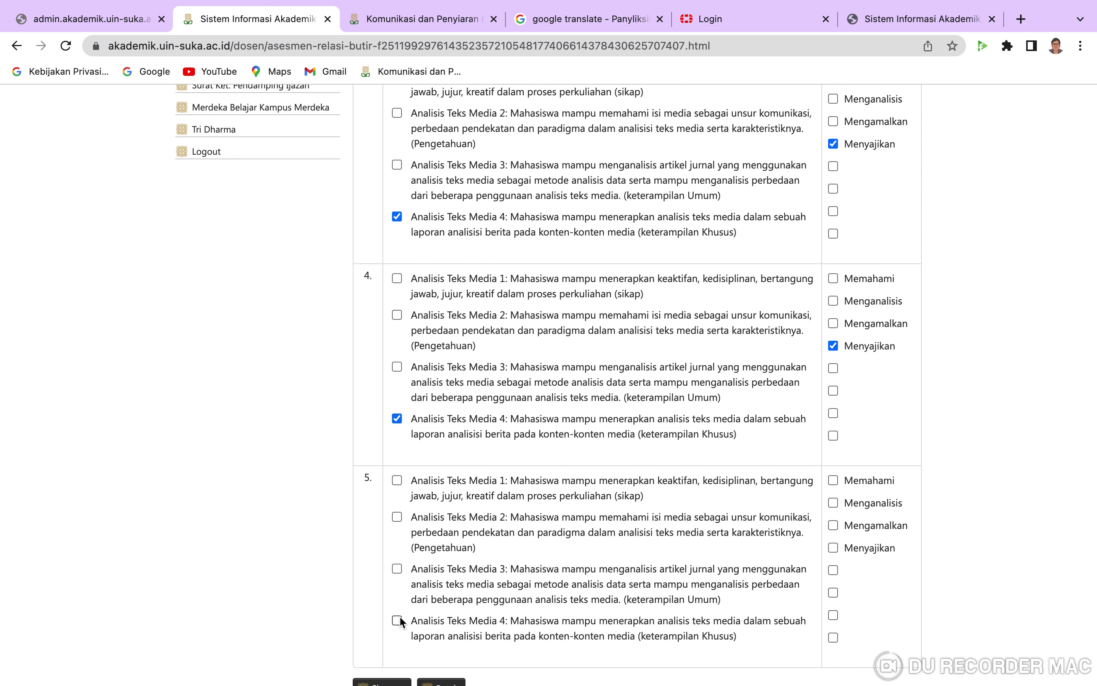
pyautogui.click(397, 620)
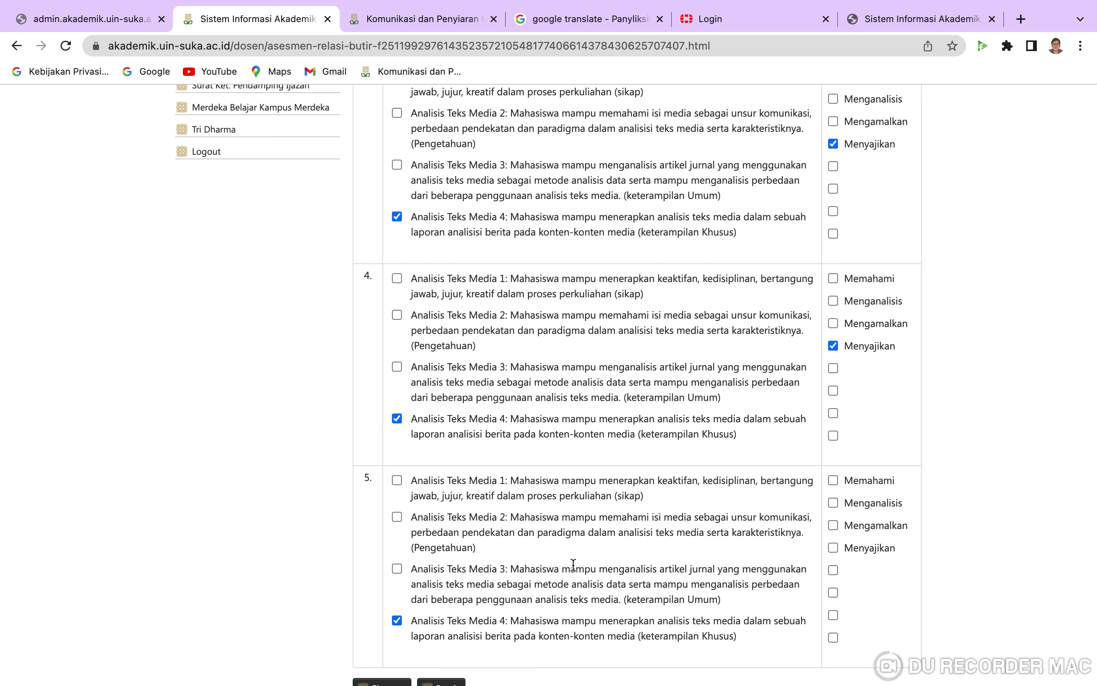
pyautogui.click(833, 547)
pyautogui.scroll(-1, 833, 546)
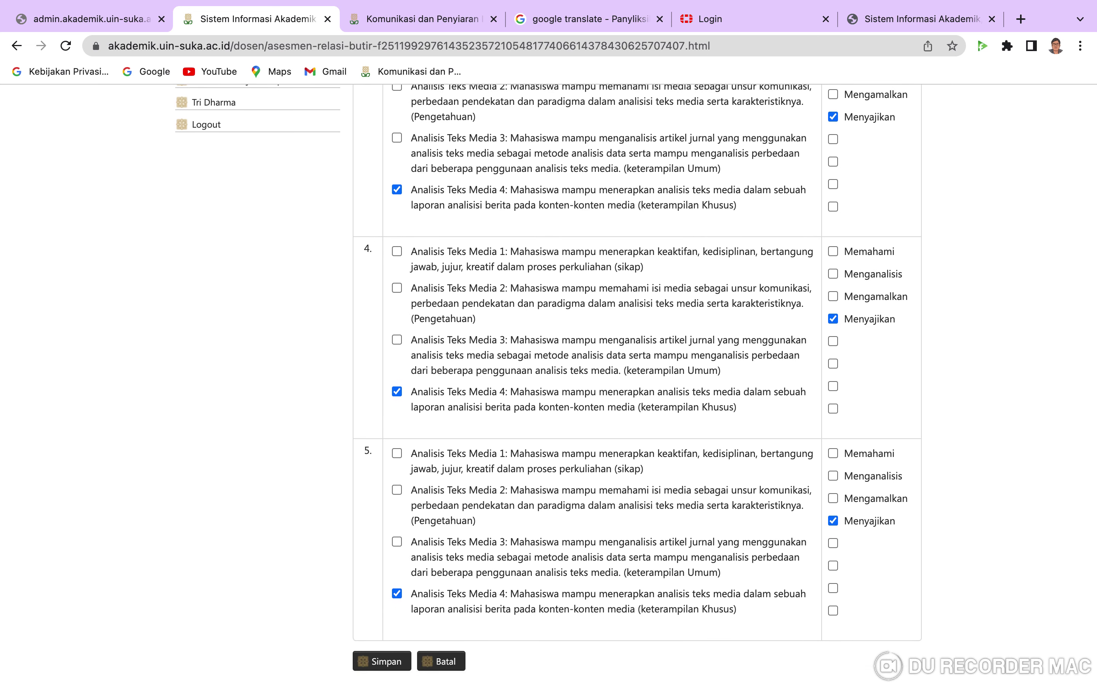
pyautogui.click(386, 663)
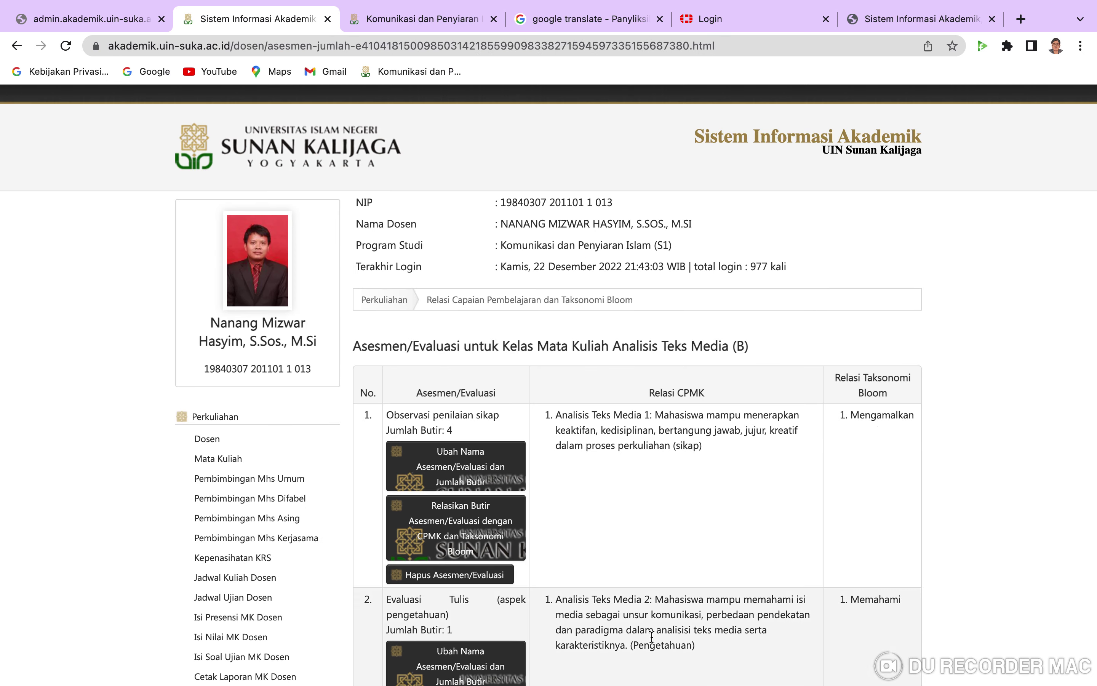
# - Download the PBC (OBE) grade entry file for Analisis Teks Media (B) and open it in WPS Office
pyautogui.scroll(-2, 706, 465)
pyautogui.scroll(-15, 706, 464)
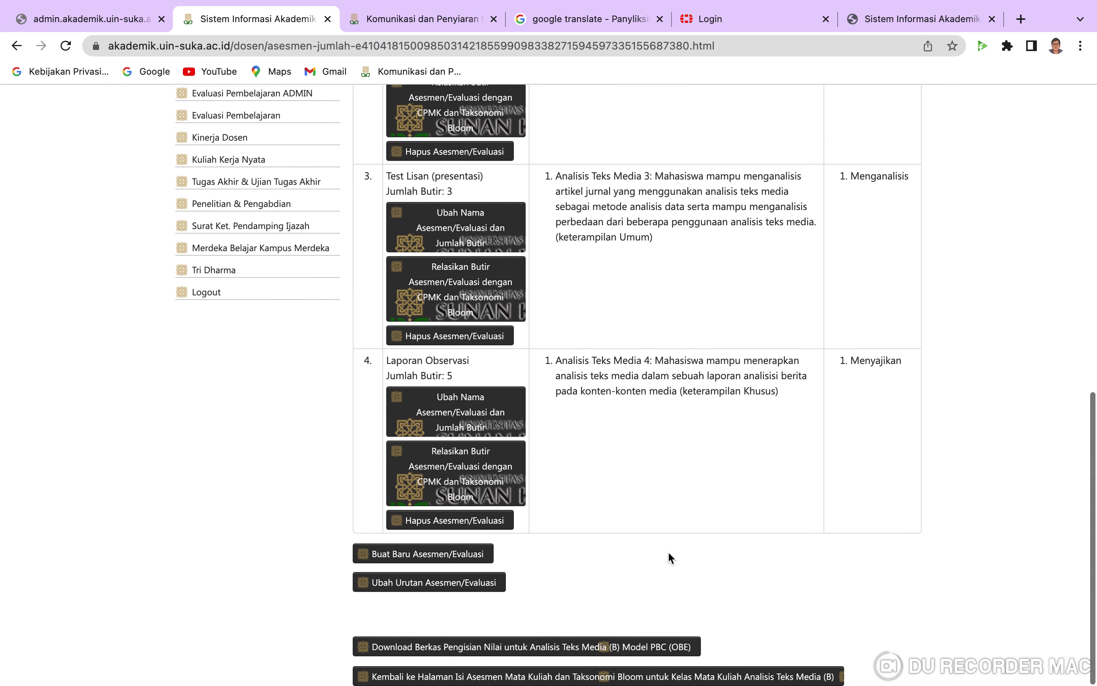
pyautogui.click(504, 647)
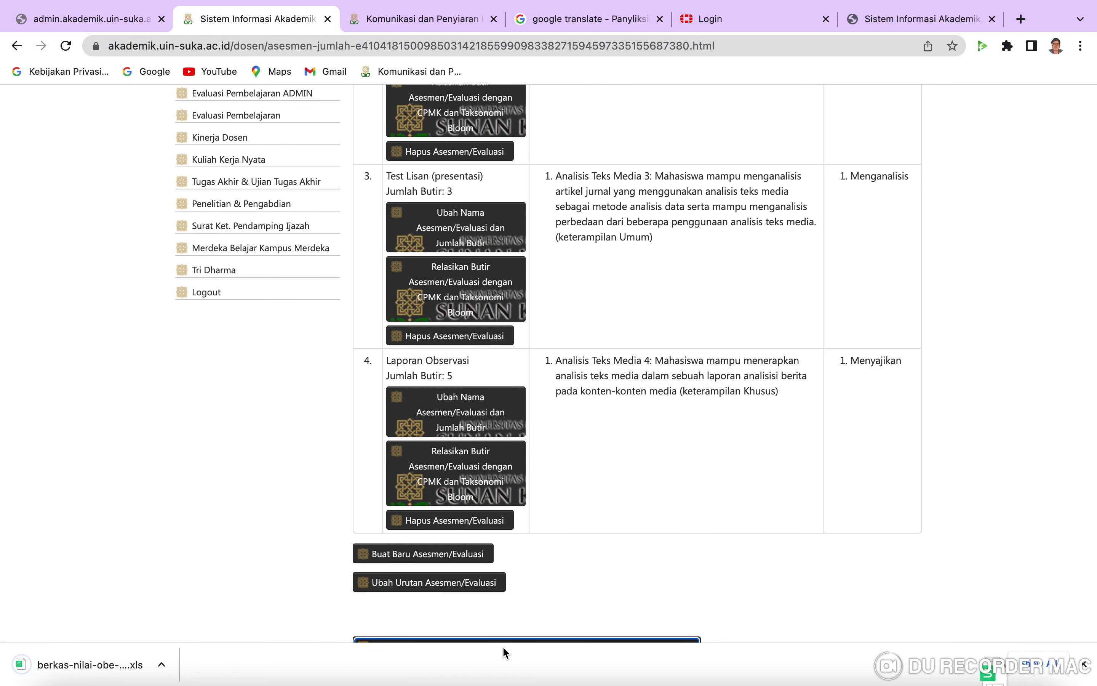
pyautogui.click(55, 667)
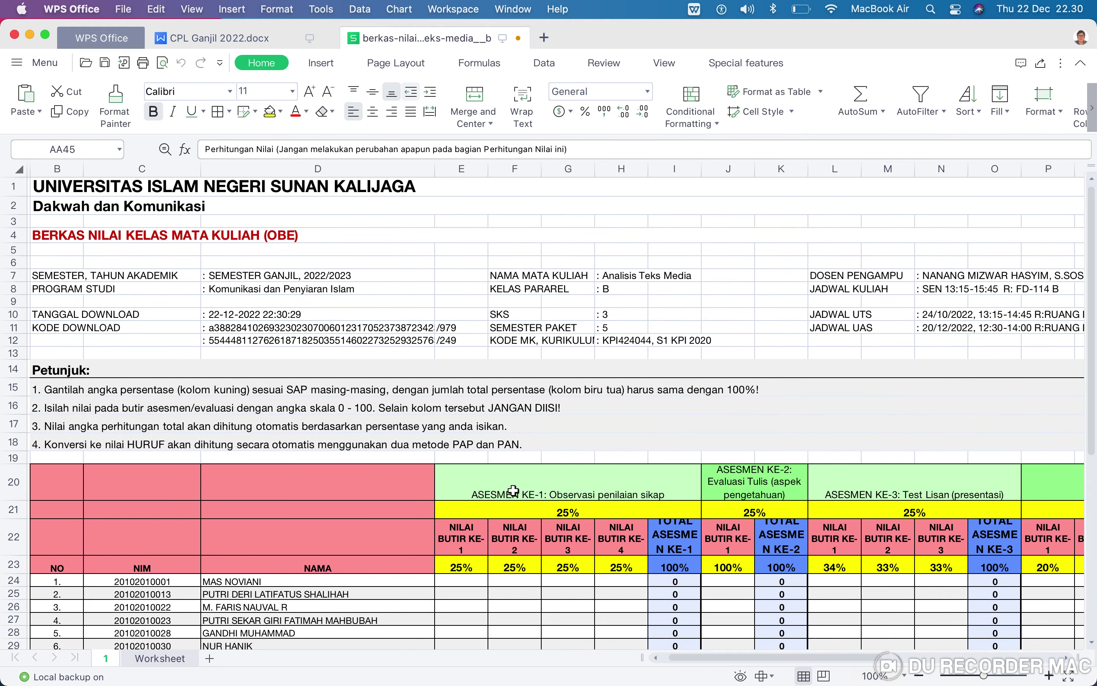
# - Examine the grade sheet's instructions, student rows, and the assessment and item weight columns
pyautogui.scroll(-5, 513, 491)
pyautogui.hscroll(6, 513, 490)
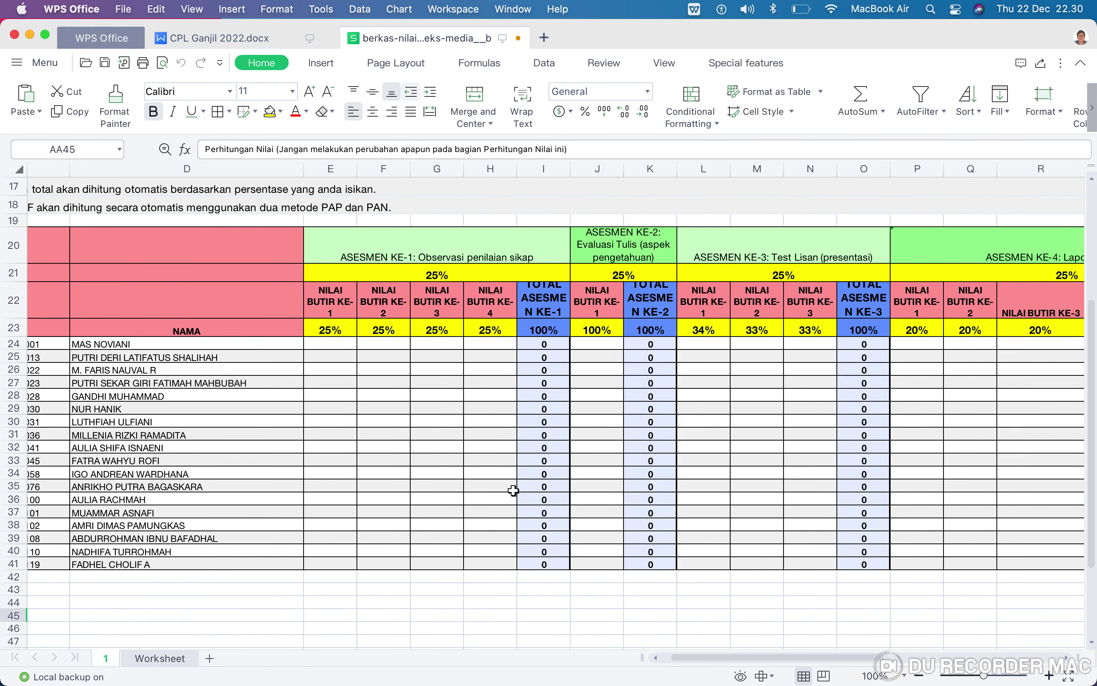
pyautogui.hscroll(3, 514, 490)
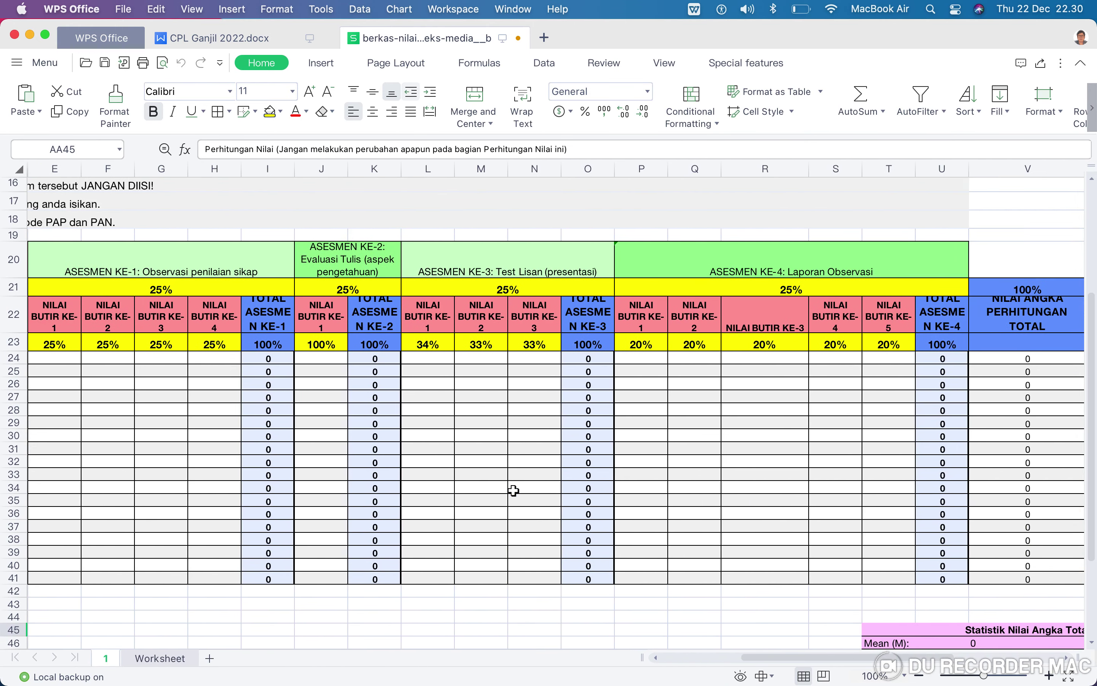
pyautogui.hscroll(-3, 513, 491)
pyautogui.scroll(2, 513, 490)
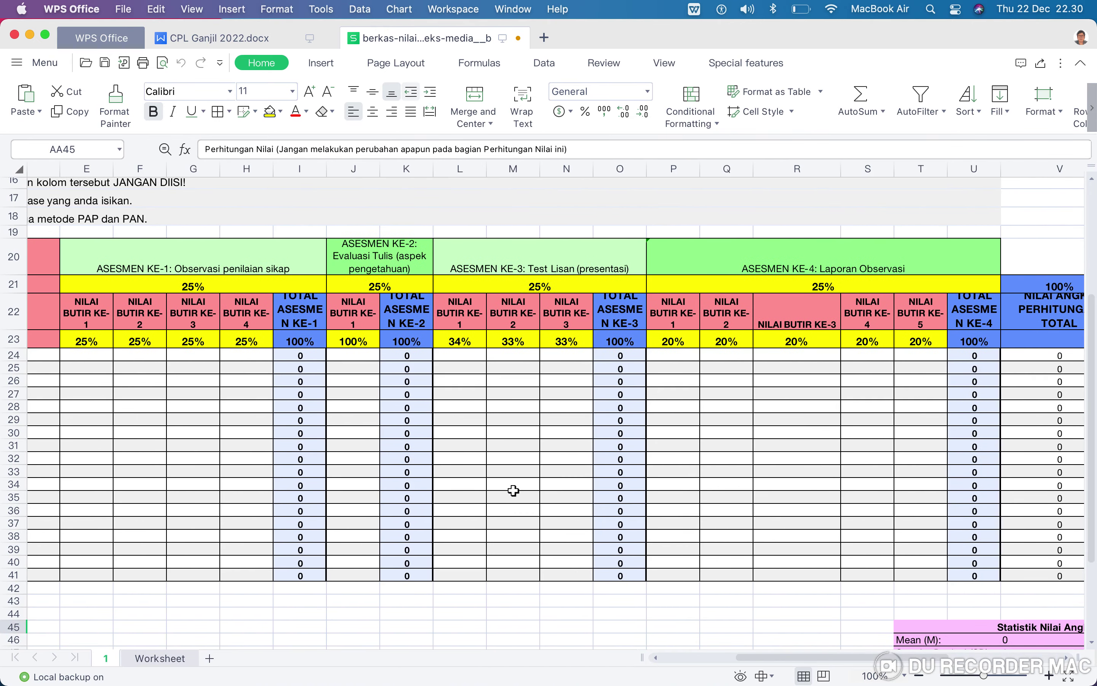
pyautogui.hscroll(3, 513, 490)
pyautogui.scroll(1, 514, 490)
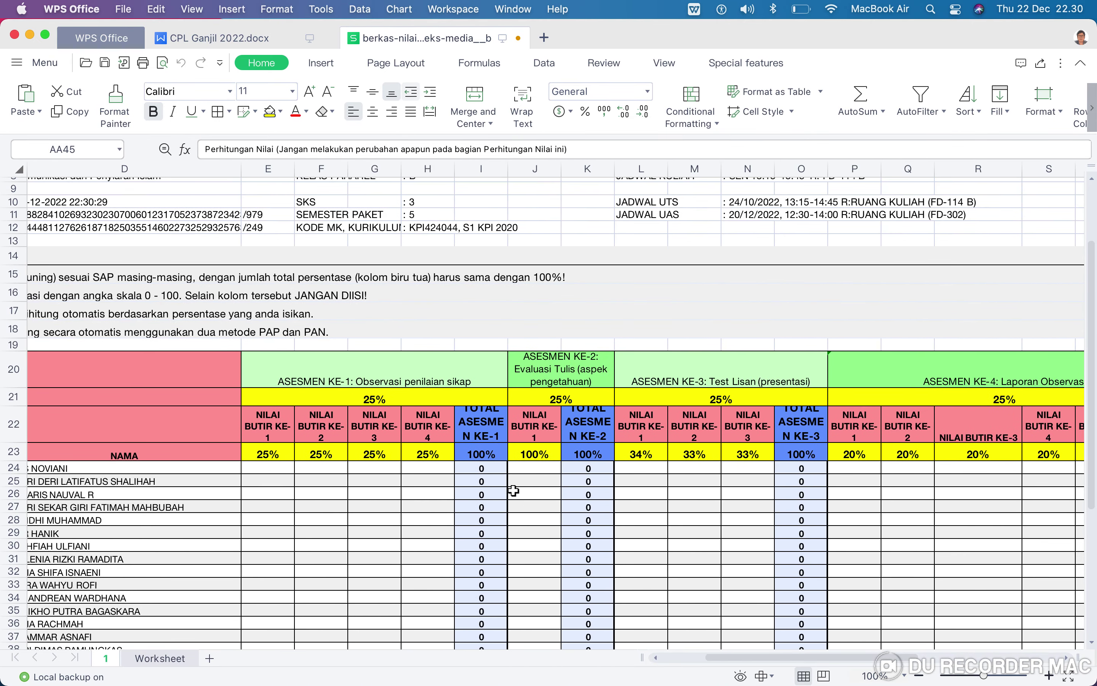
pyautogui.hscroll(-3, 513, 490)
pyautogui.scroll(1, 513, 490)
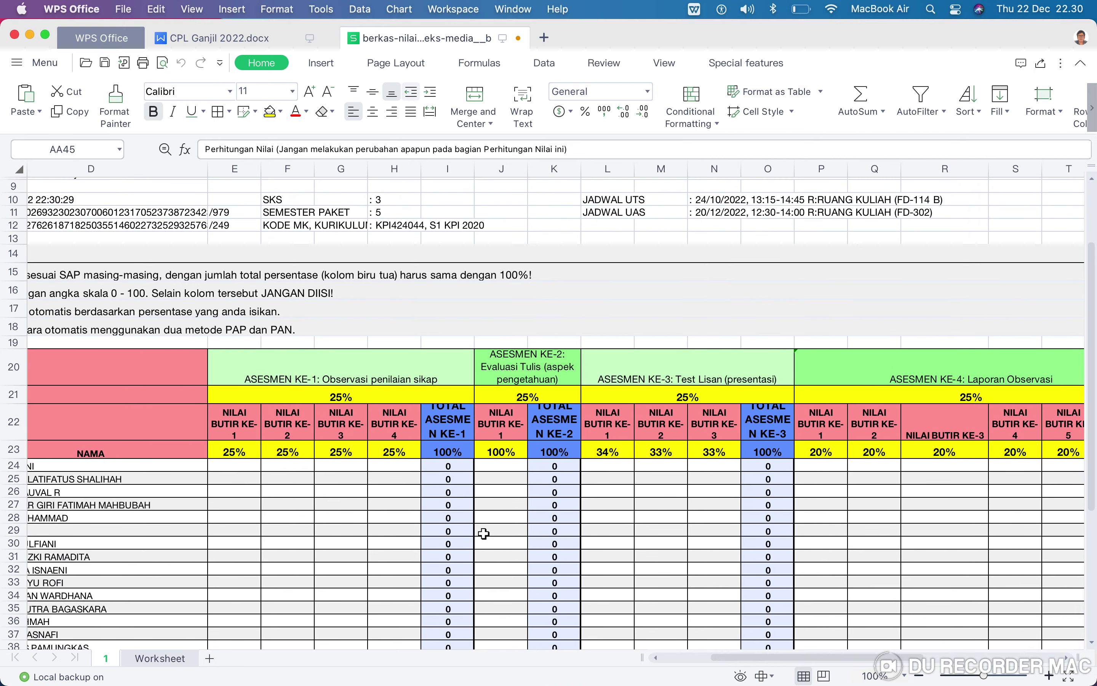
# - Look up the Bobot Penilaian table in CPL Ganjil 2022.docx and set the Observasi penilaian sikap weight in the grade sheet to 15%
pyautogui.moveTo(740, 633)
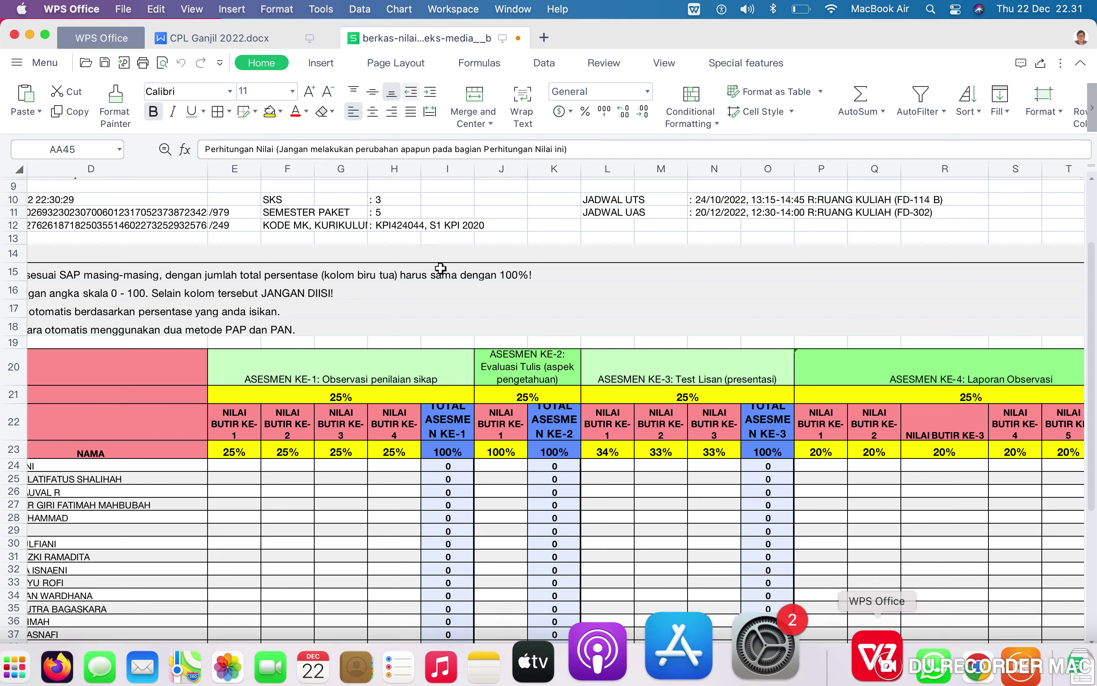
pyautogui.click(251, 45)
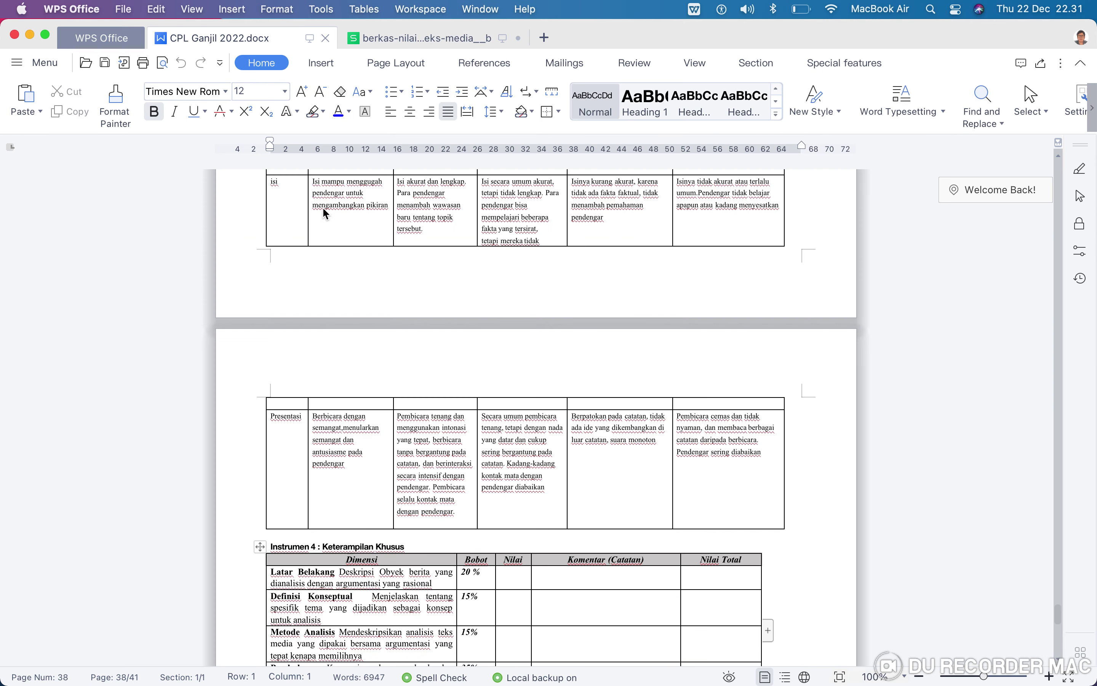
pyautogui.scroll(5, 382, 348)
pyautogui.scroll(3, 386, 352)
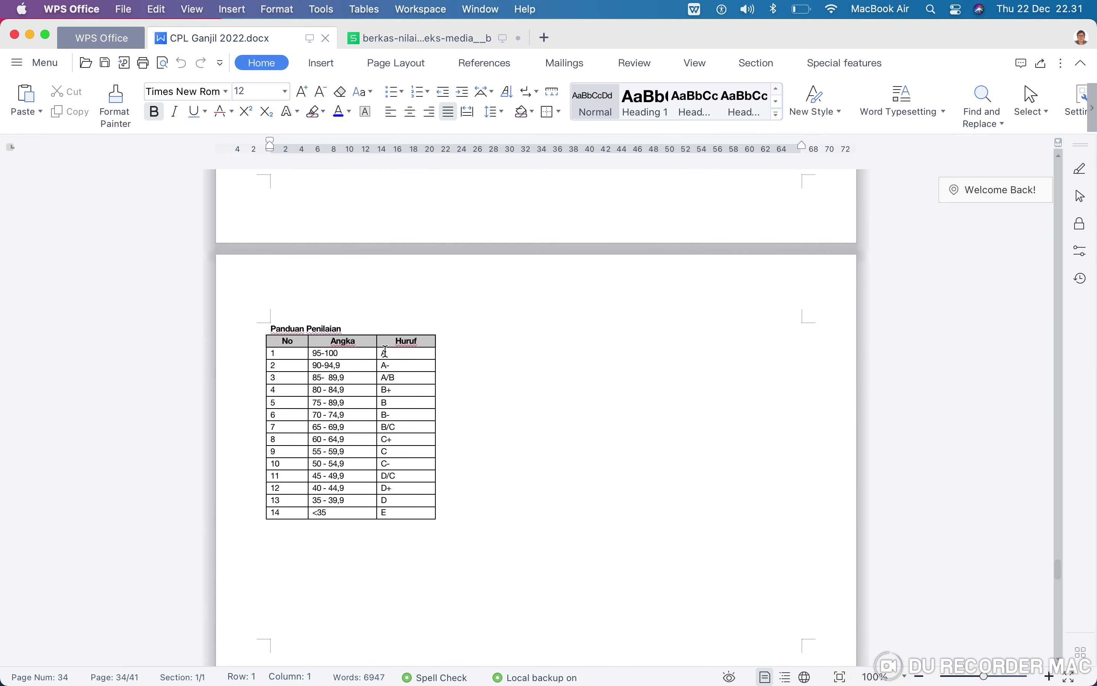
pyautogui.scroll(-10, 449, 349)
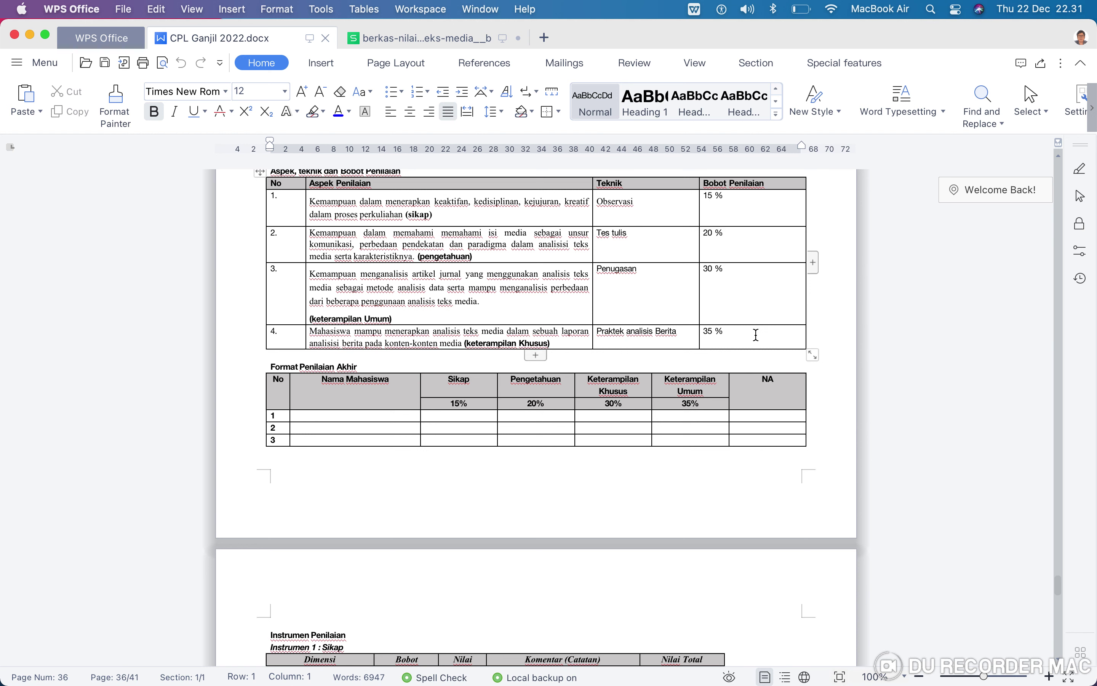
pyautogui.moveTo(514, 681)
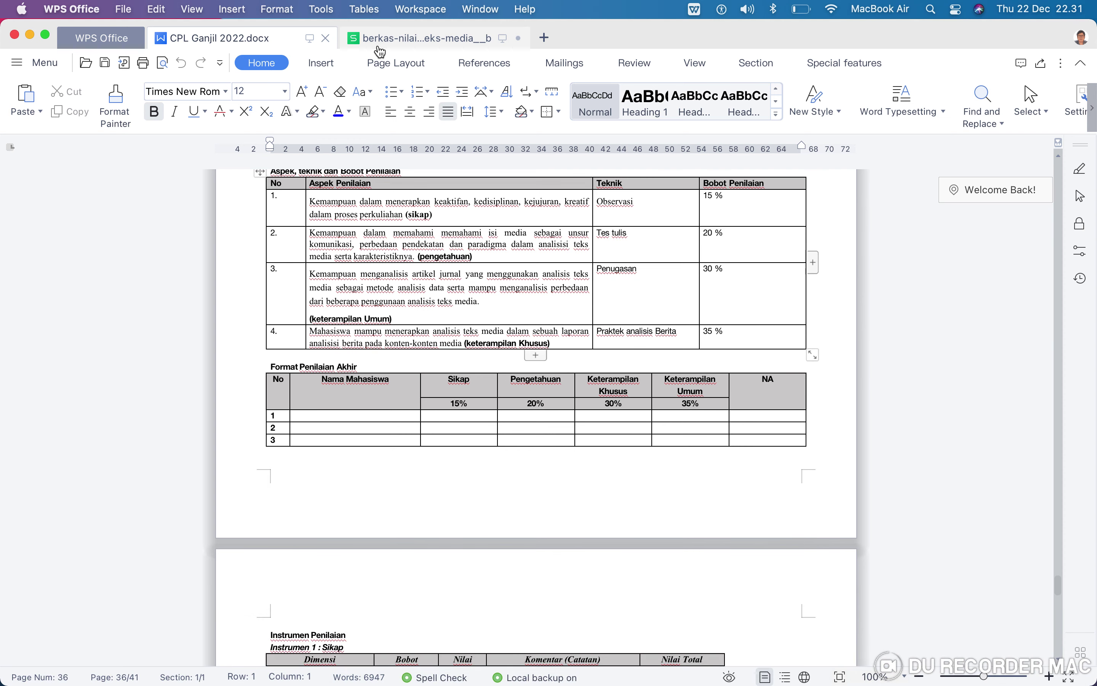
pyautogui.click(397, 43)
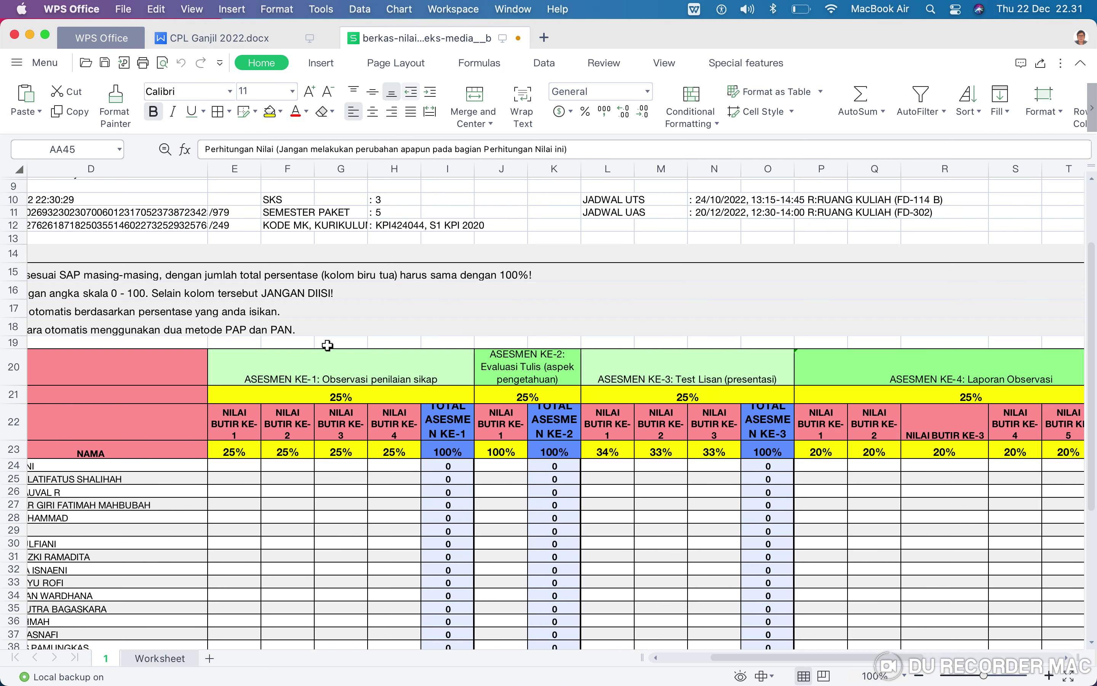
pyautogui.click(333, 398)
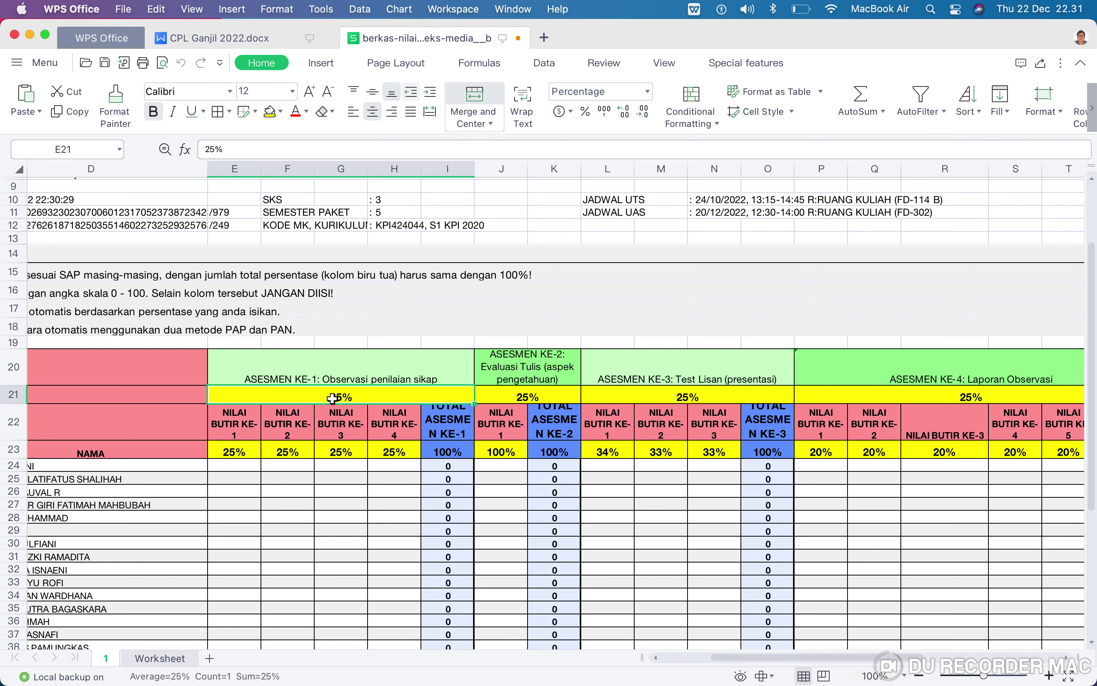
pyautogui.click(214, 149)
pyautogui.press('BackSpace')
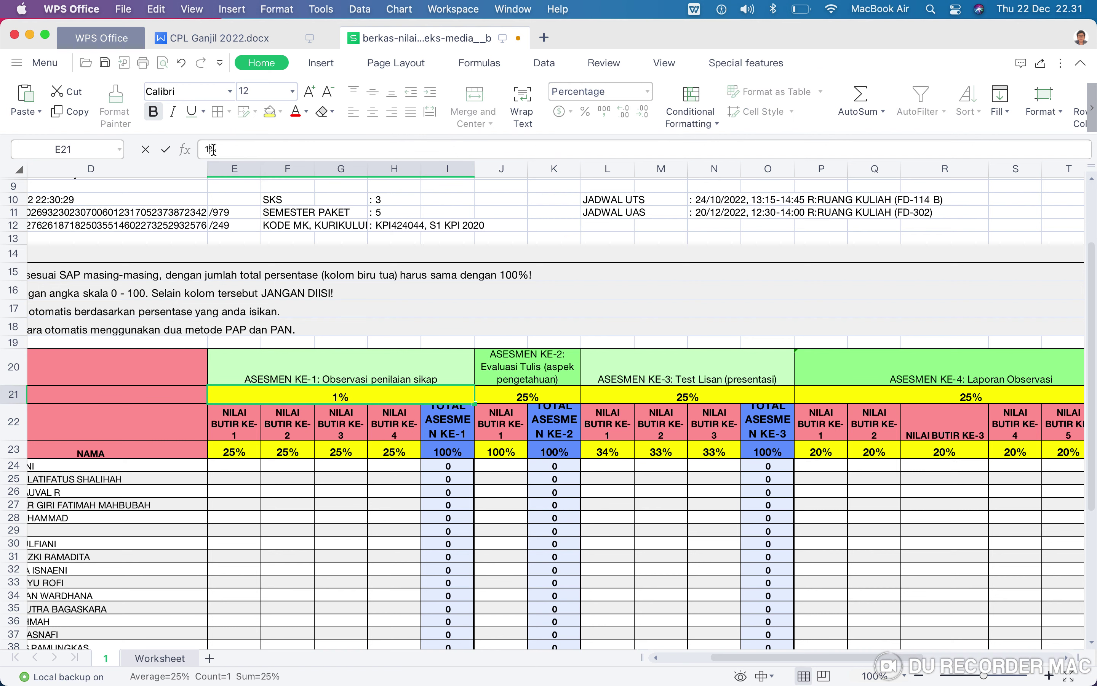
pyautogui.write('15')
# - Check the Tes tulis weight in CPL Ganjil 2022.docx and set the Evaluasi Tulis (aspek pengetahuan) weight to 20%
pyautogui.click(525, 395)
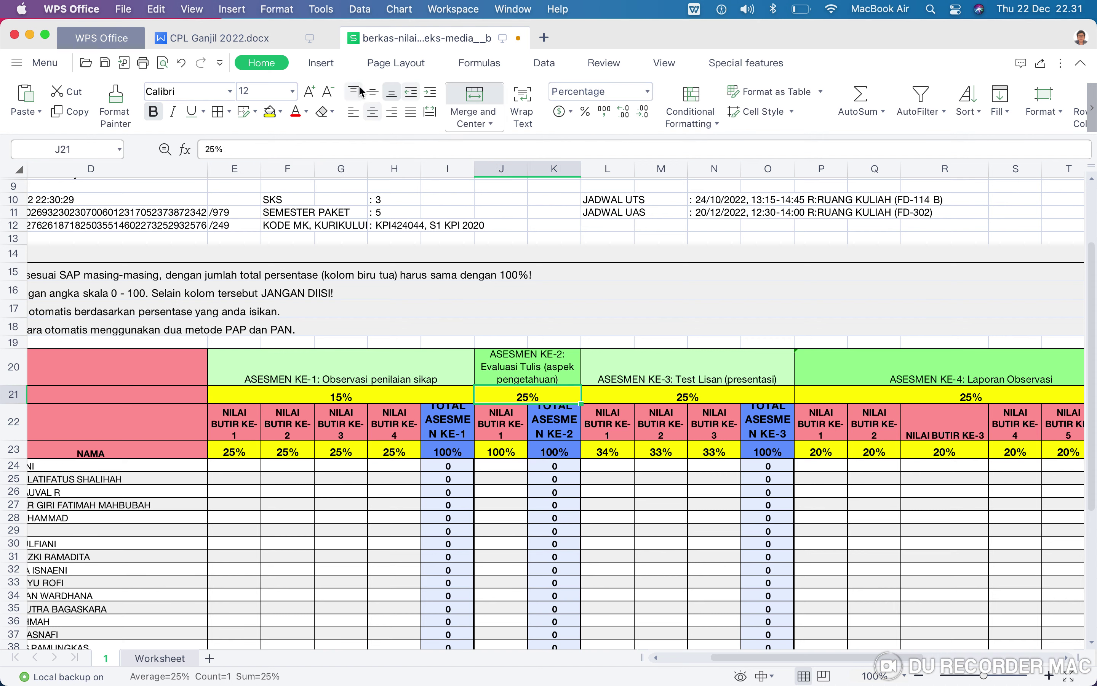
pyautogui.click(275, 40)
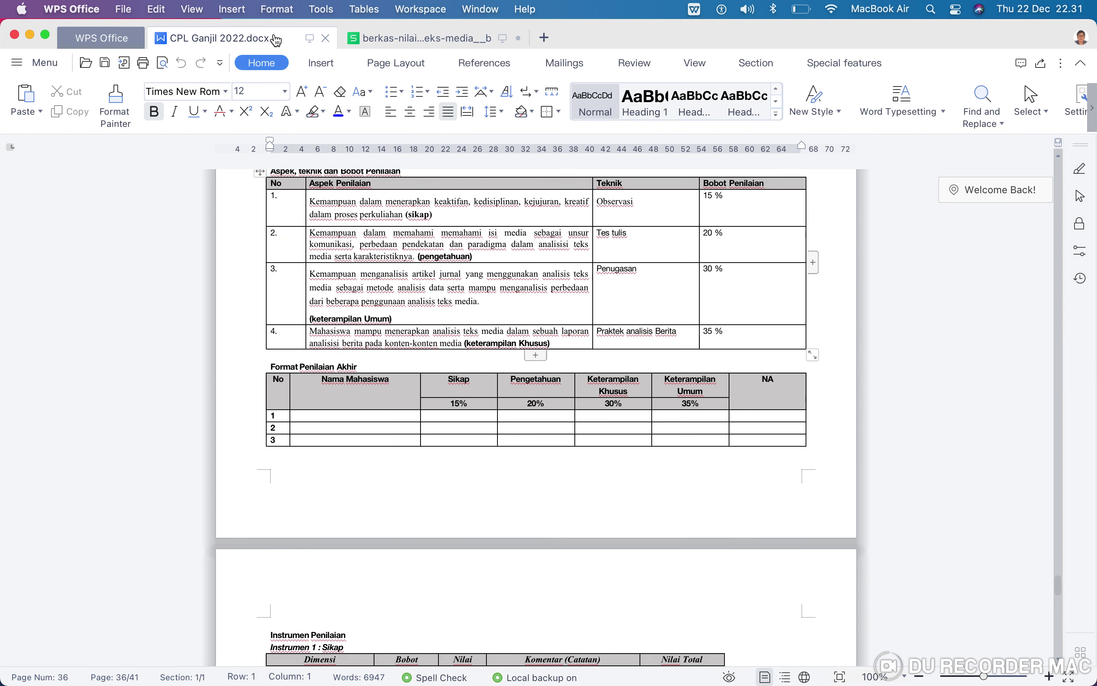
pyautogui.click(430, 41)
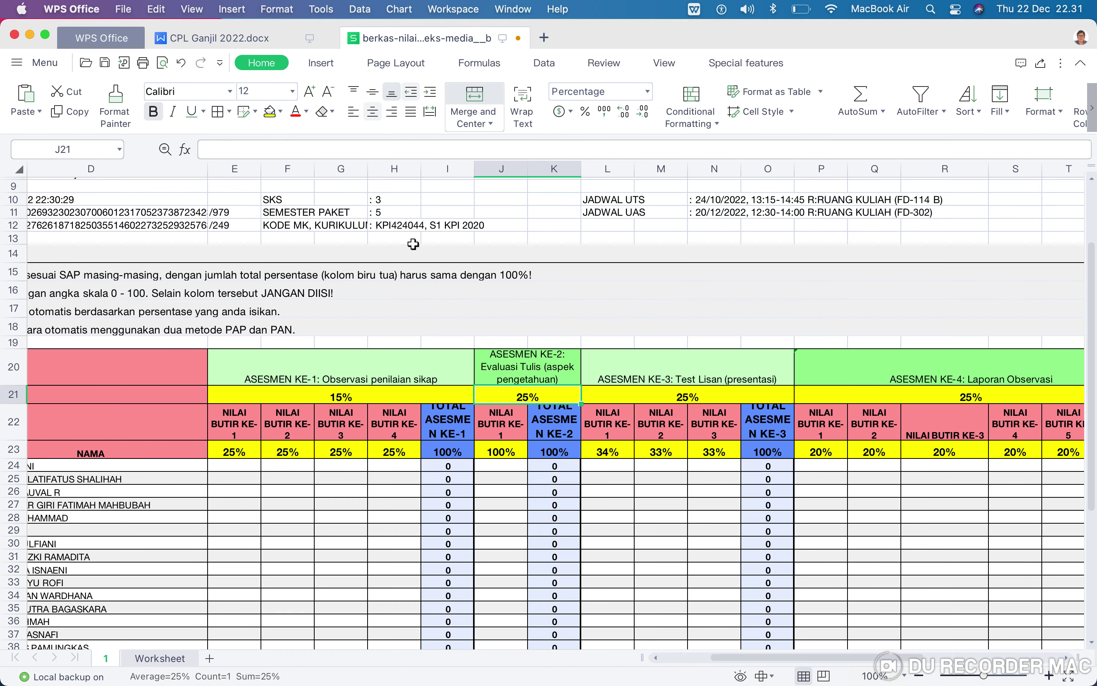
pyautogui.click(215, 148)
pyautogui.press('BackSpace')
pyautogui.press('BackSpace')
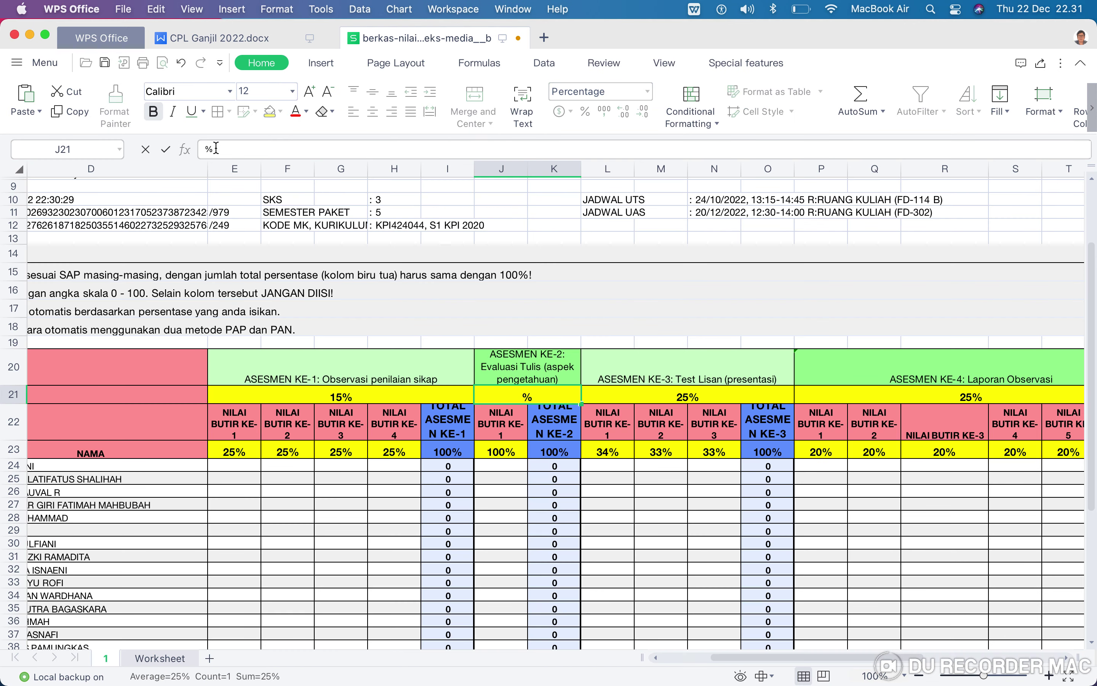
pyautogui.write('20')
# - Check the Penugasan weight in CPL Ganjil 2022.docx and set the Test Lisan (presentasi) weight in the grade sheet to 30%
pyautogui.click(688, 395)
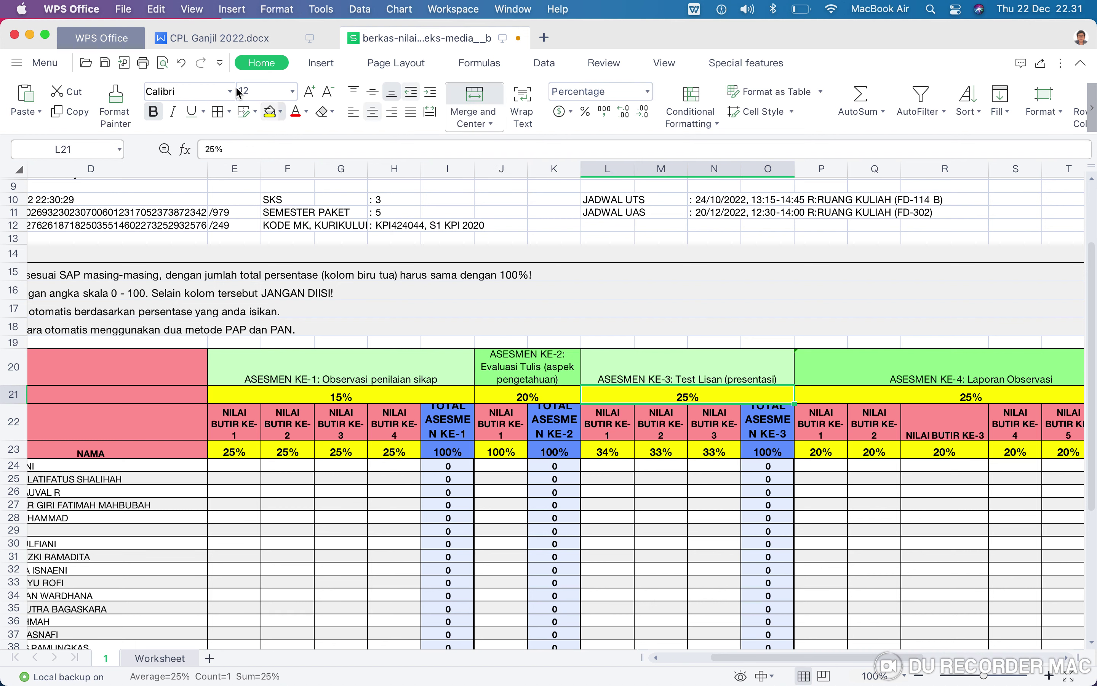
pyautogui.click(235, 34)
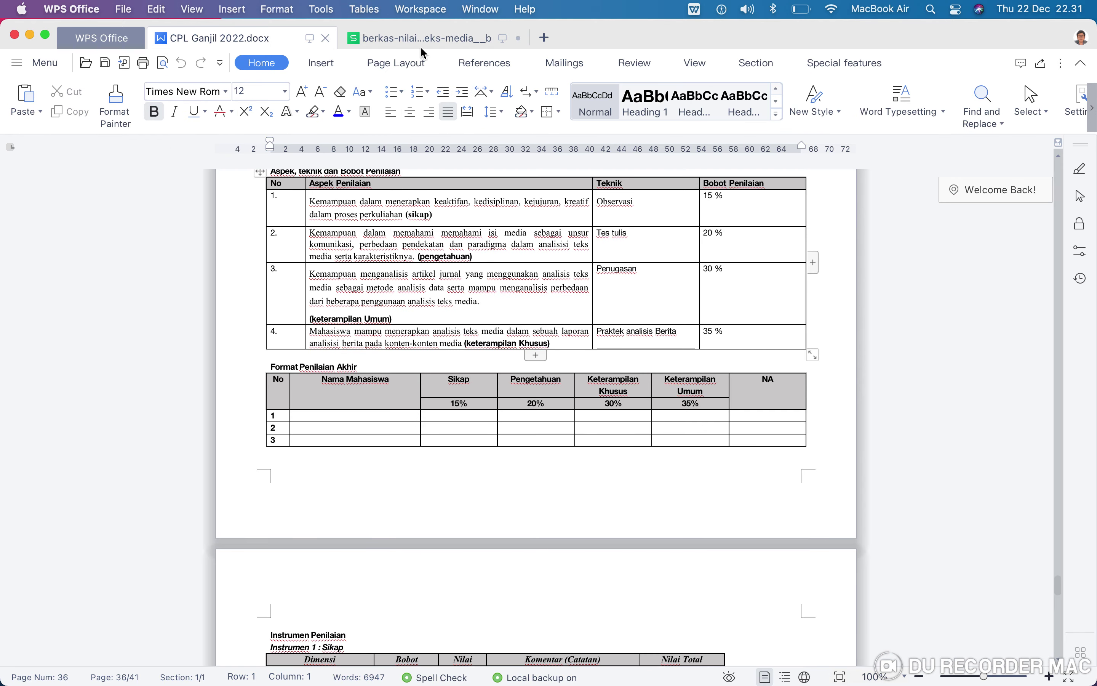
pyautogui.click(420, 45)
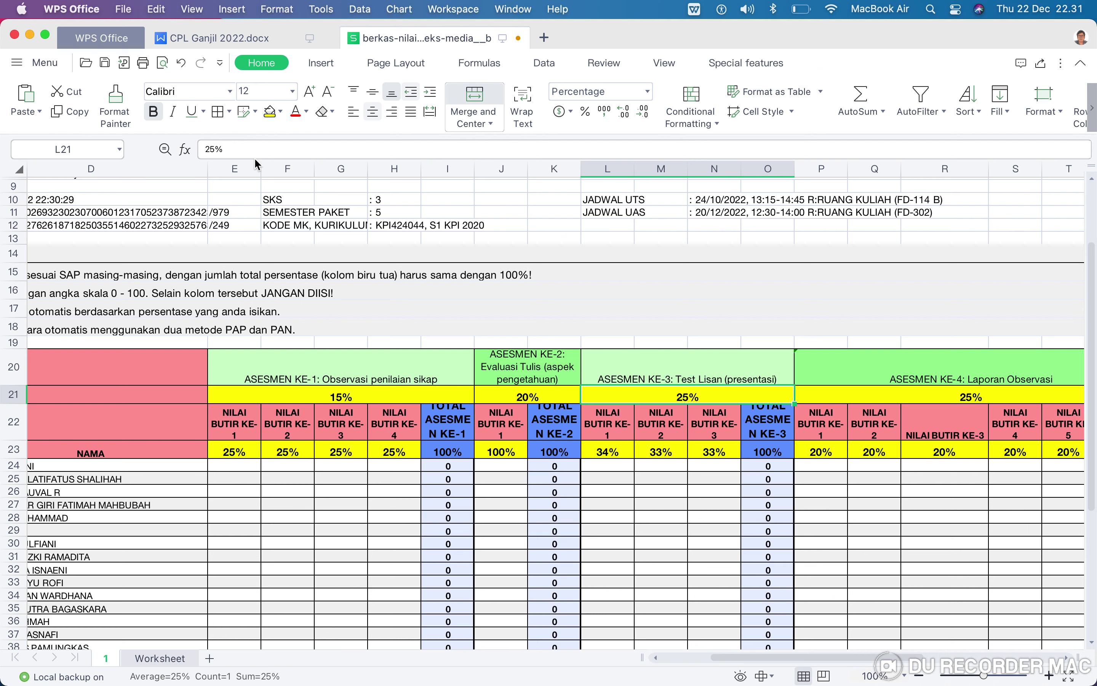
pyautogui.click(215, 148)
pyautogui.press('BackSpace')
pyautogui.press('BackSpace')
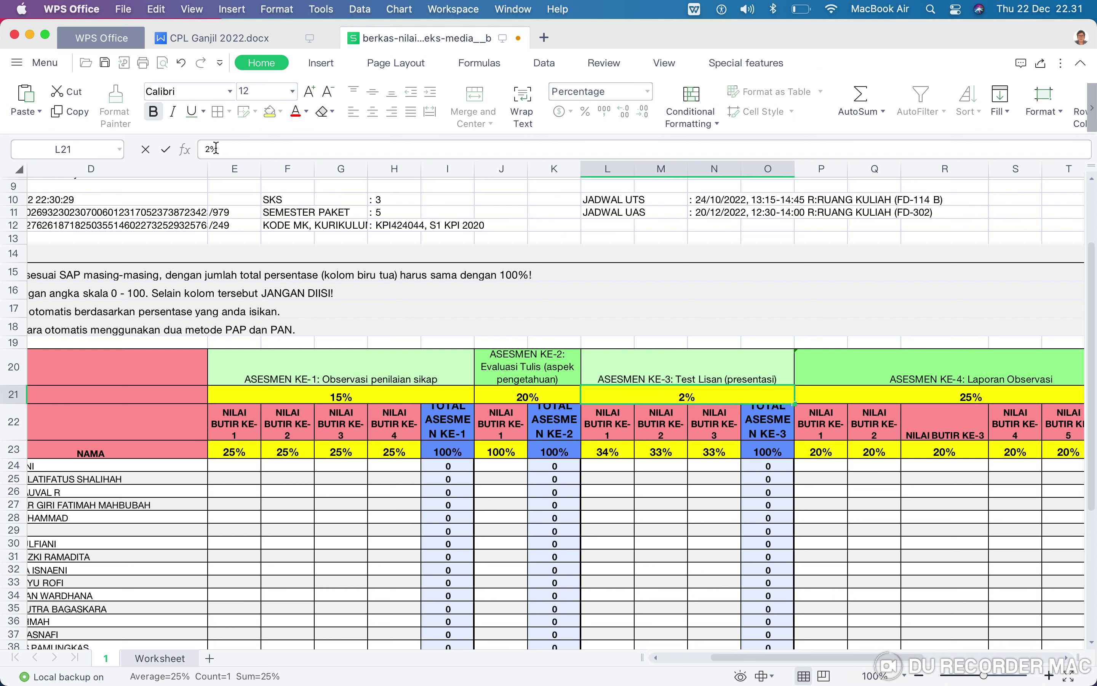
pyautogui.write('30')
# - Check the Praktek analisis Berita weight in CPL Ganjil 2022.docx, set the Laporan Observasi weight to 35%, and check the total weight
pyautogui.click(982, 397)
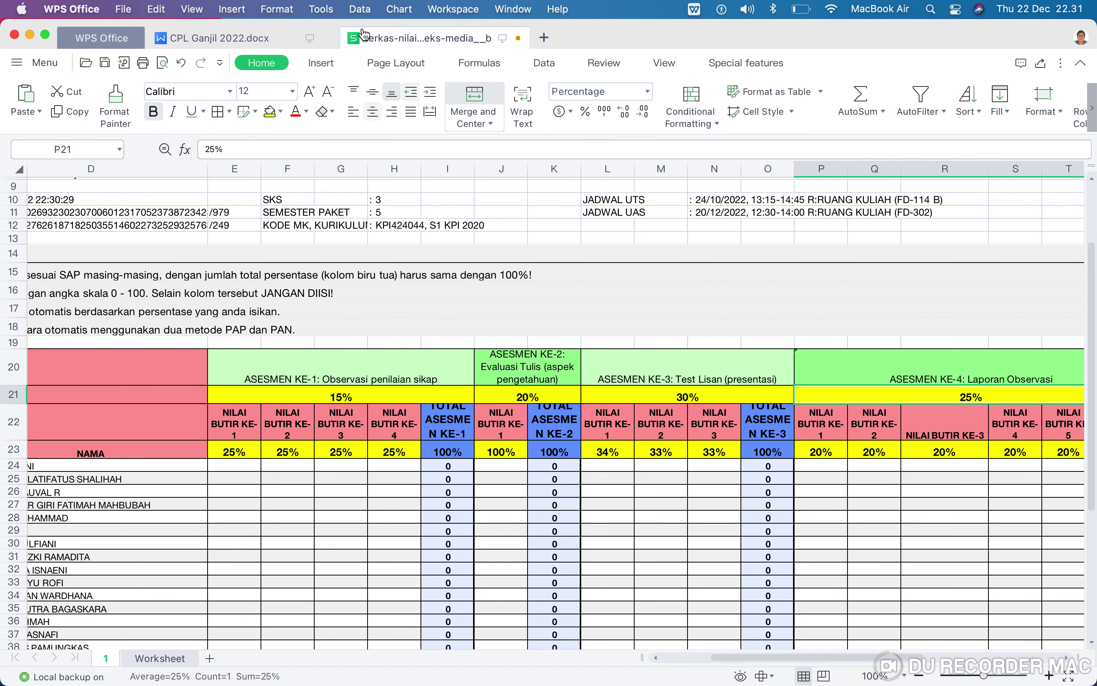
pyautogui.click(262, 44)
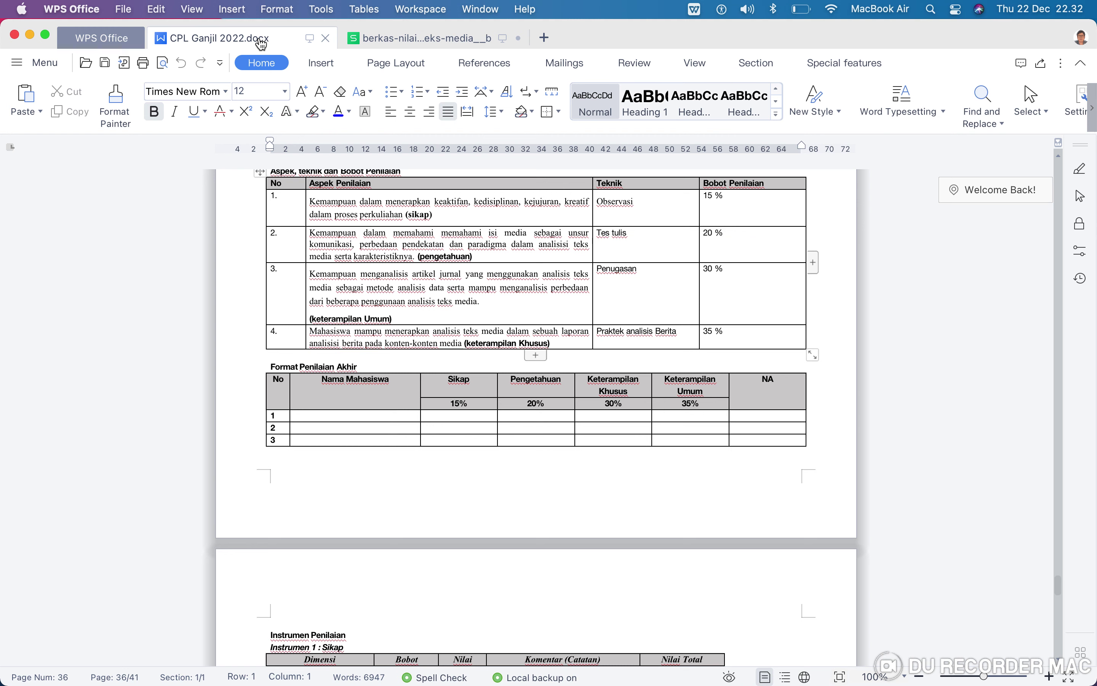
pyautogui.click(438, 44)
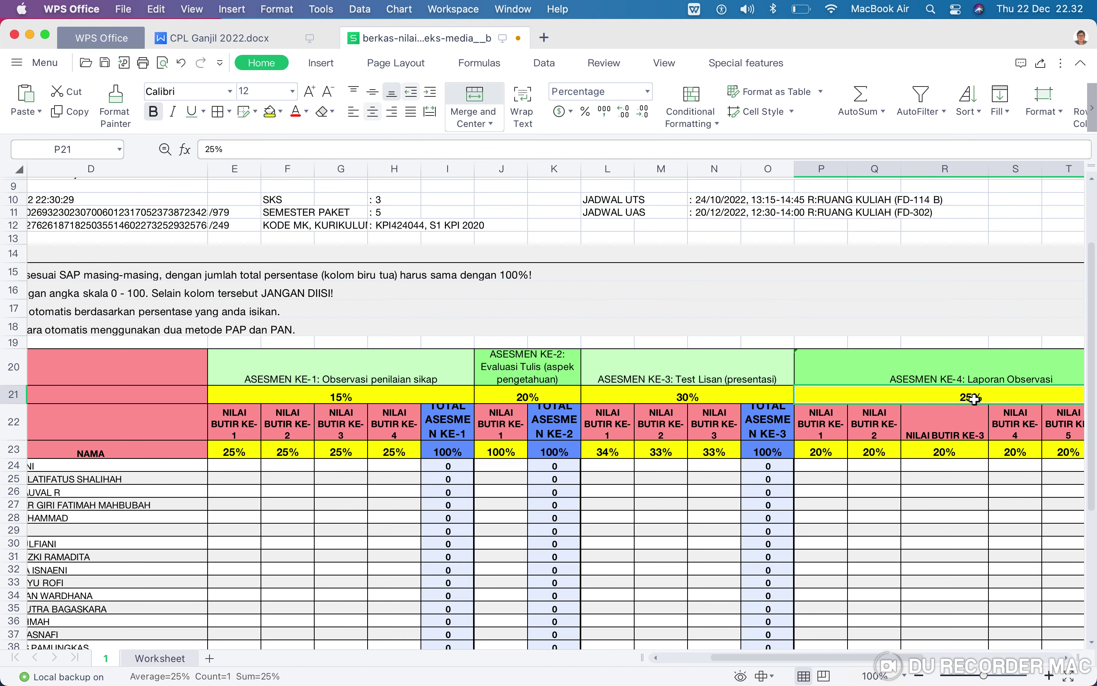
pyautogui.click(214, 149)
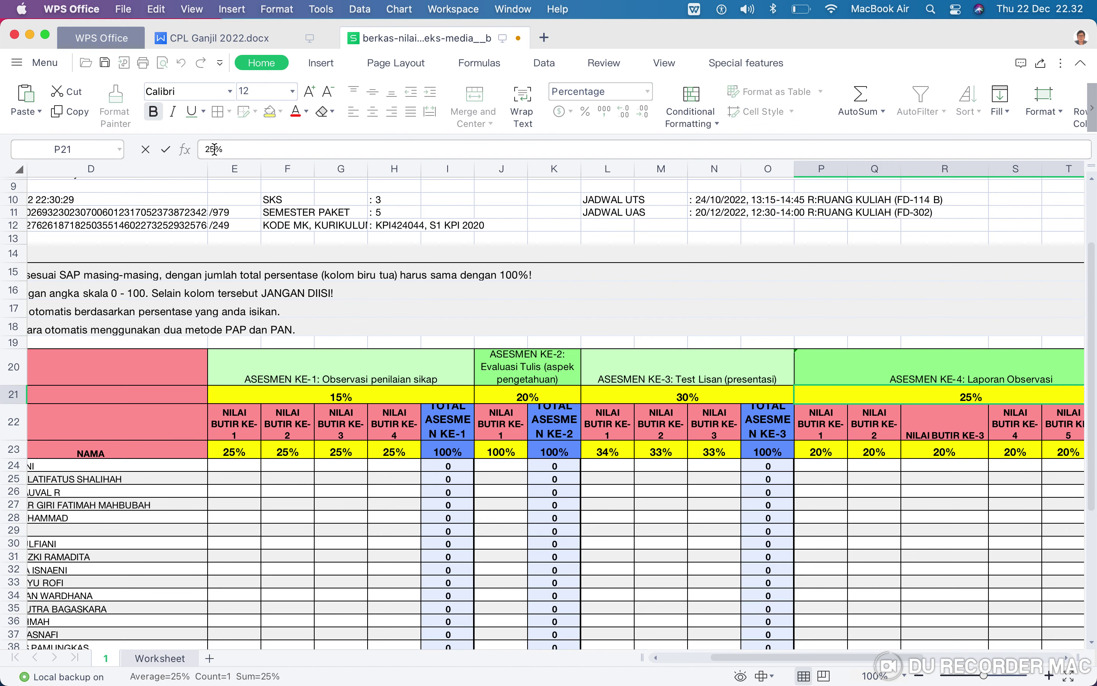
pyautogui.press('BackSpace')
pyautogui.press('BackSpace')
pyautogui.write('35')
pyautogui.click(767, 532)
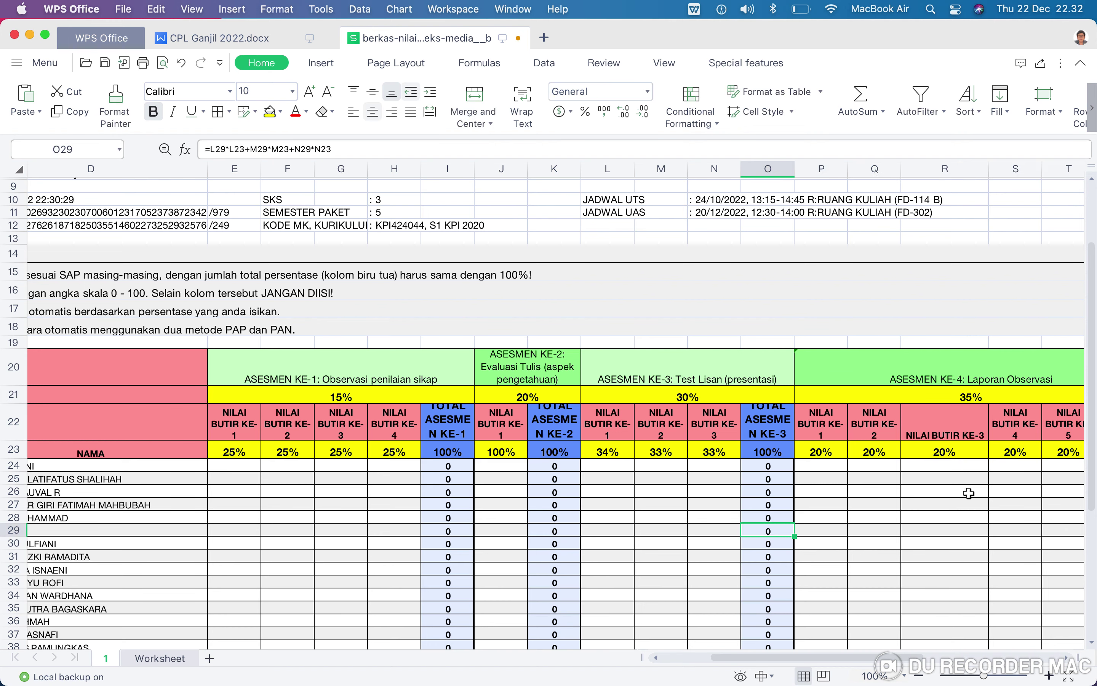
pyautogui.hscroll(5, 973, 490)
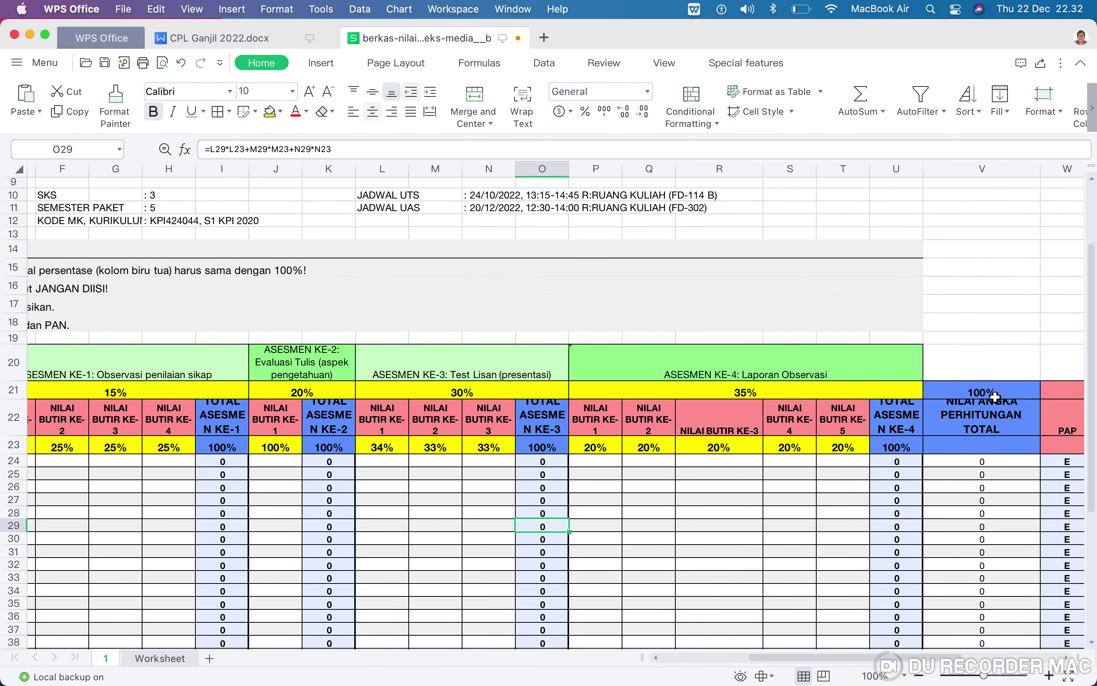